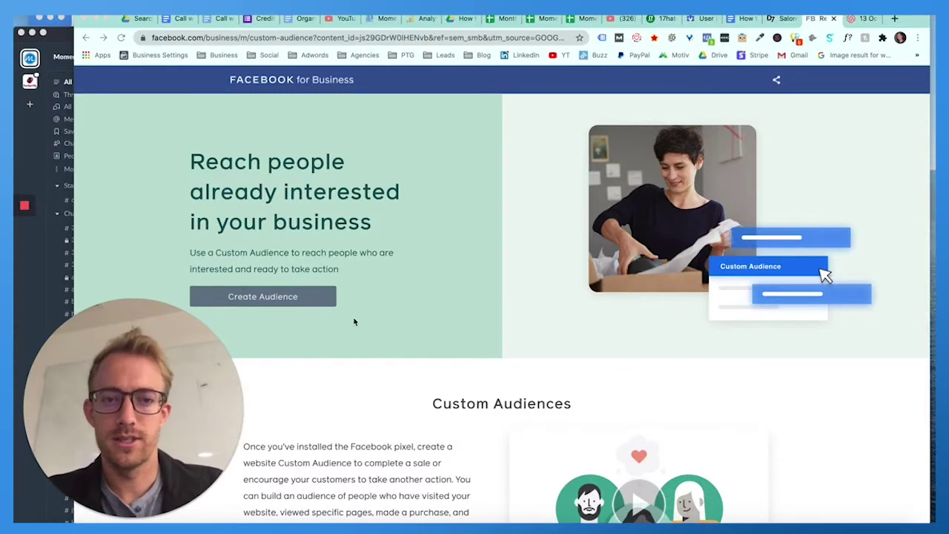
Scroll down to the Custom Audiences section and select its heading text.
left_click(118, 515)
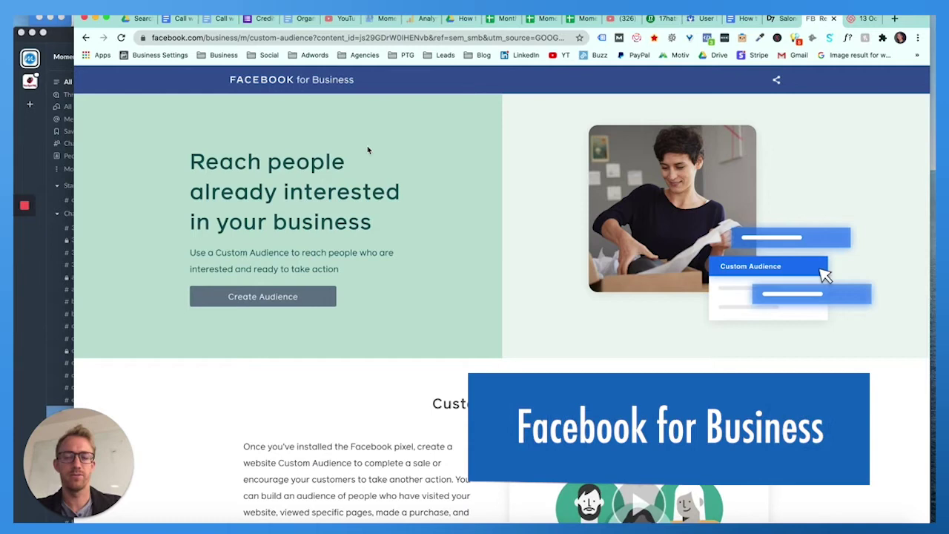
scroll(367, 150, "down", 2)
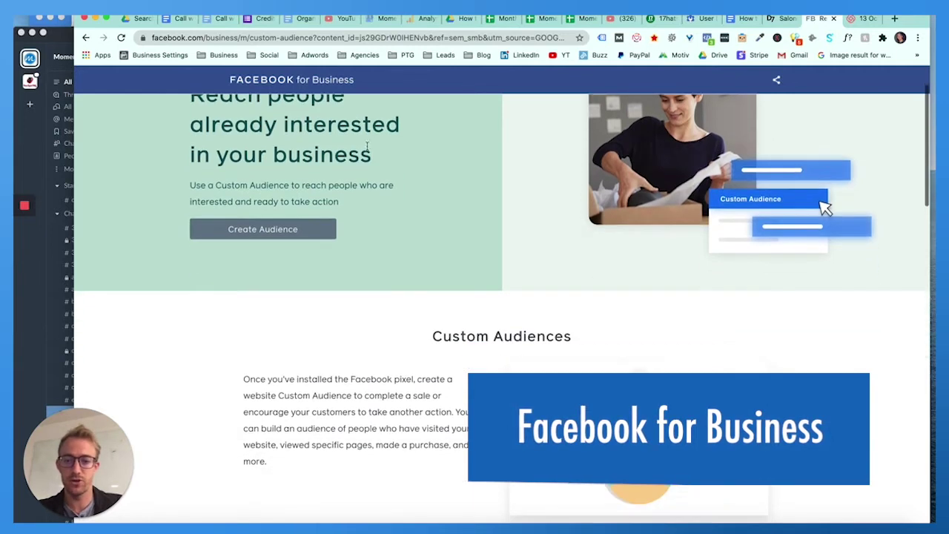
triple_click(491, 329)
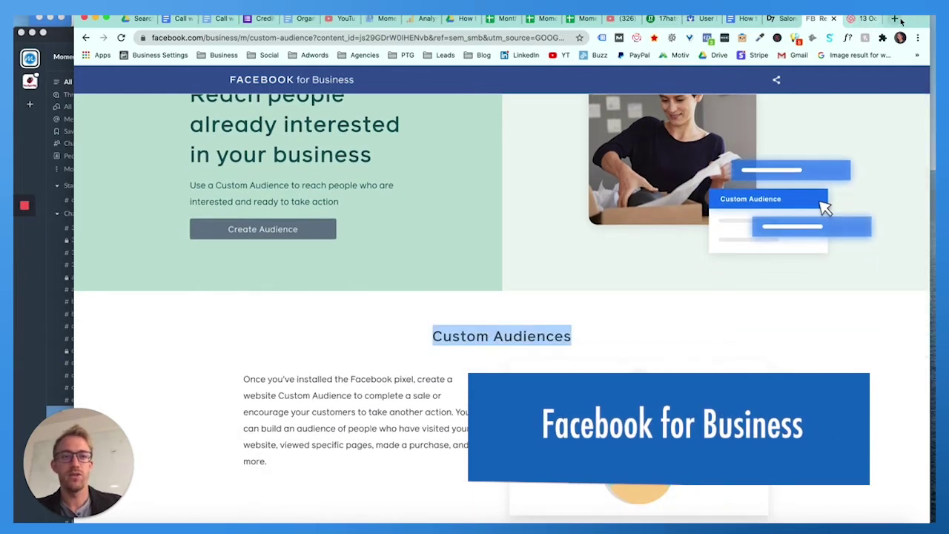
Search Google for 'facebook custom audiences' in a new tab and scroll the results.
left_click(898, 20)
type("face")
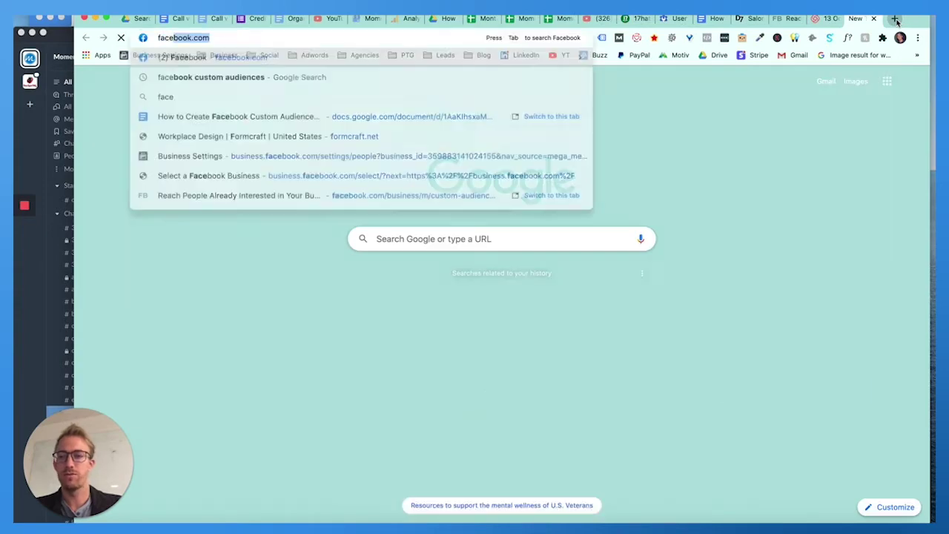
type("book cu")
key("Return")
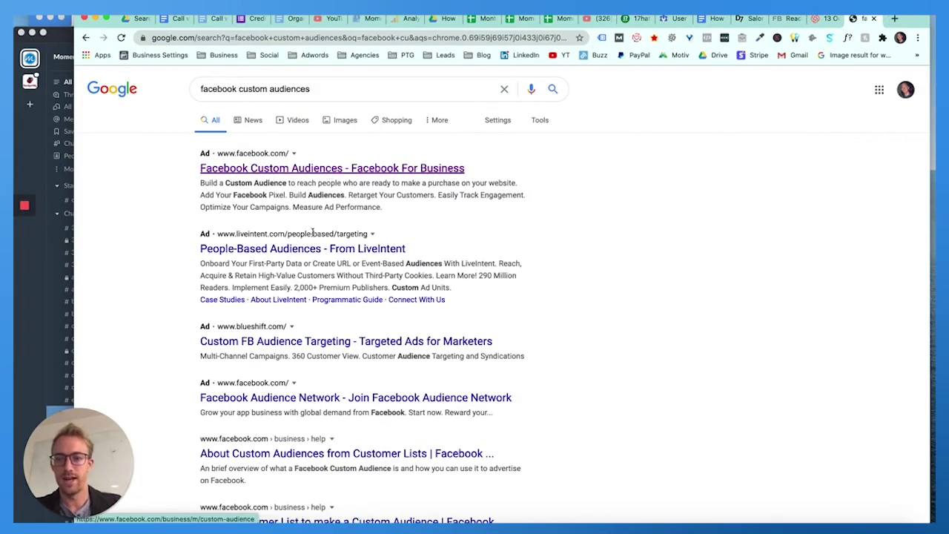
scroll(312, 232, "down", 2)
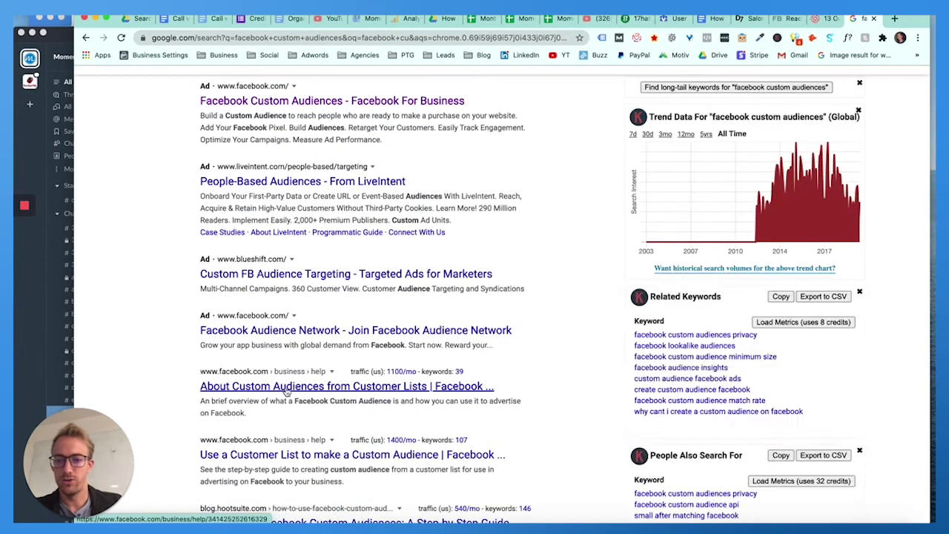
Open the 'About Custom Audiences from Customer Lists' article, scroll through it, and return to its top.
left_click(287, 390)
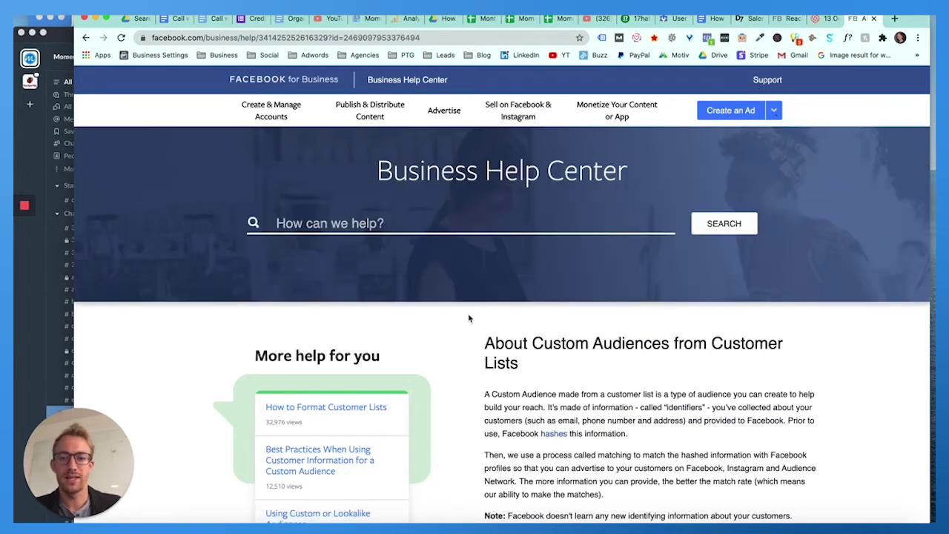
scroll(468, 318, "down", 1)
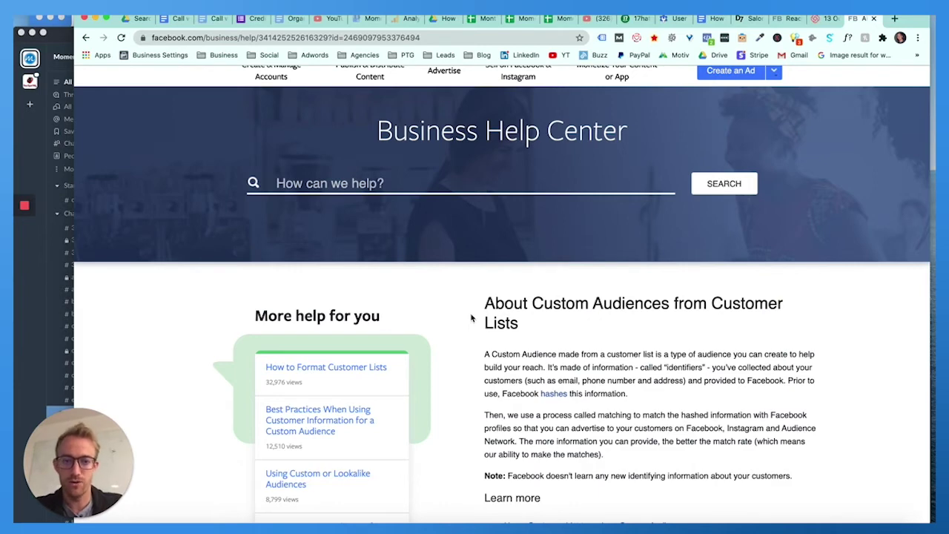
scroll(592, 277, "down", 1)
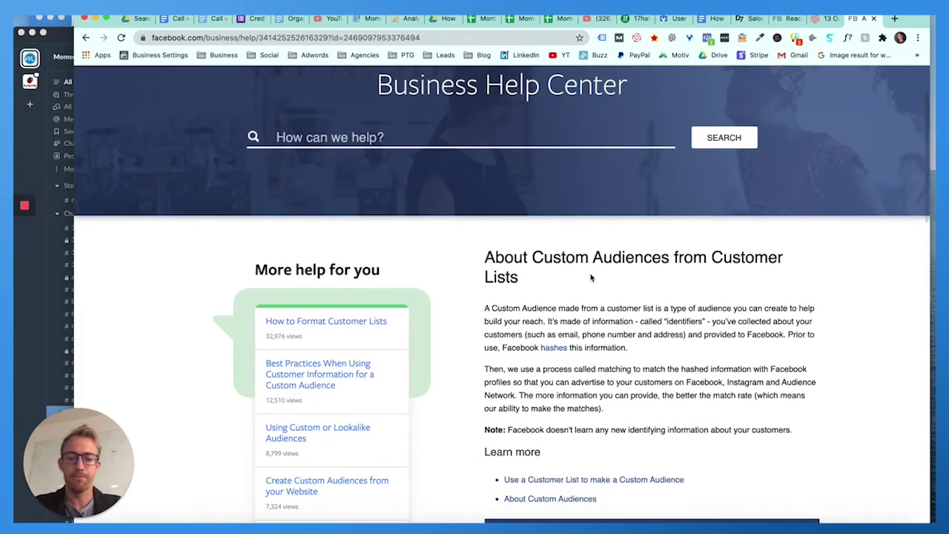
scroll(591, 277, "down", 2)
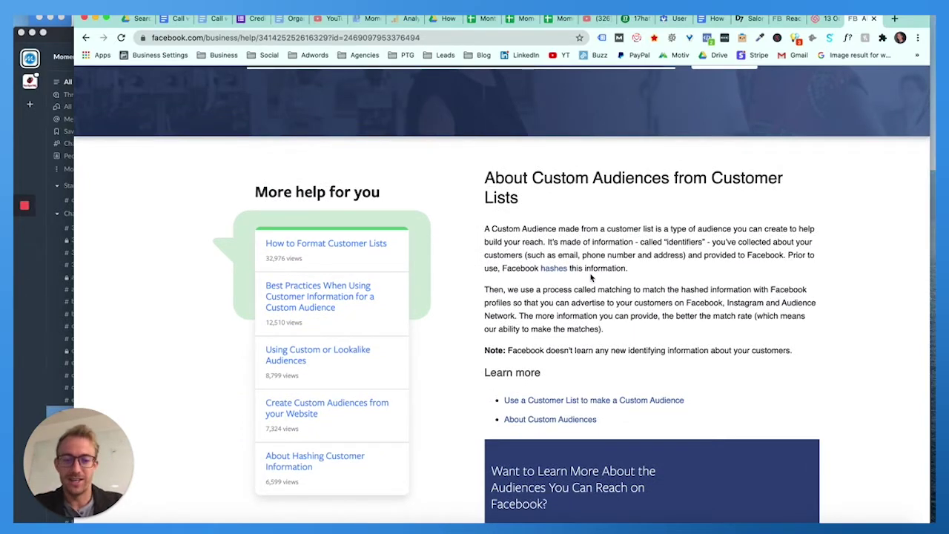
scroll(591, 277, "down", 2)
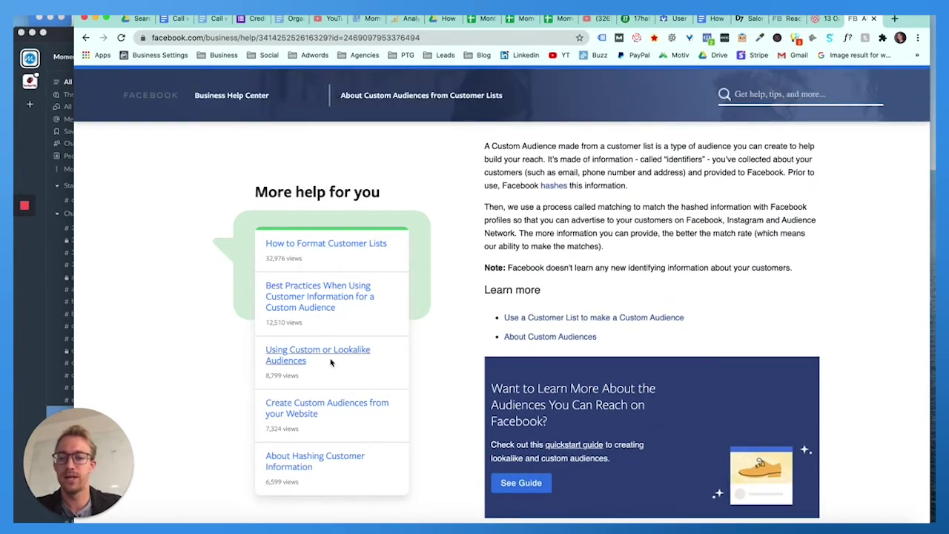
scroll(331, 362, "down", 4)
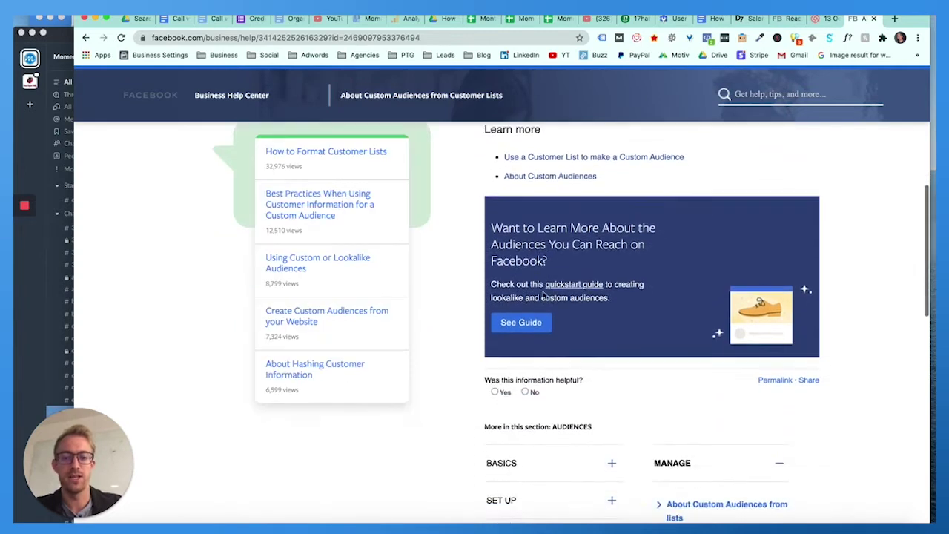
scroll(545, 296, "down", 3)
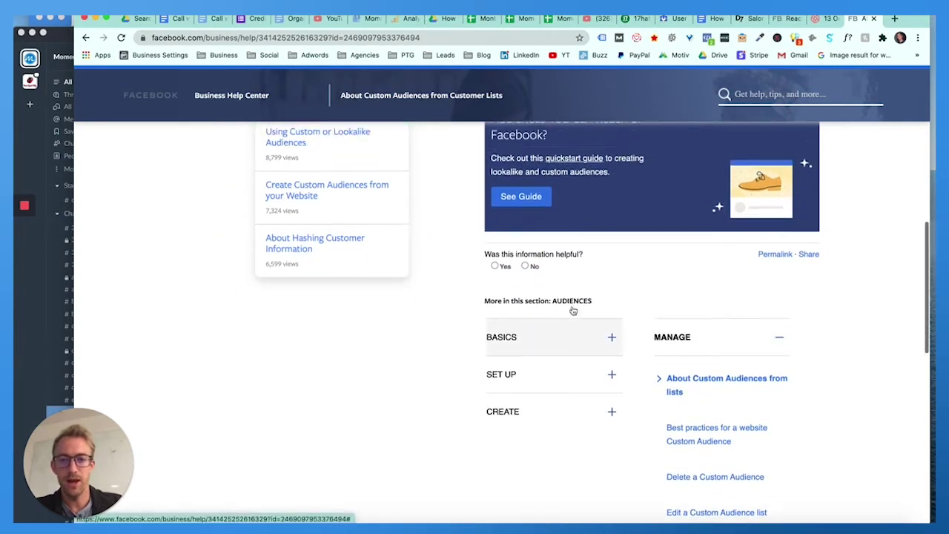
left_click(573, 310)
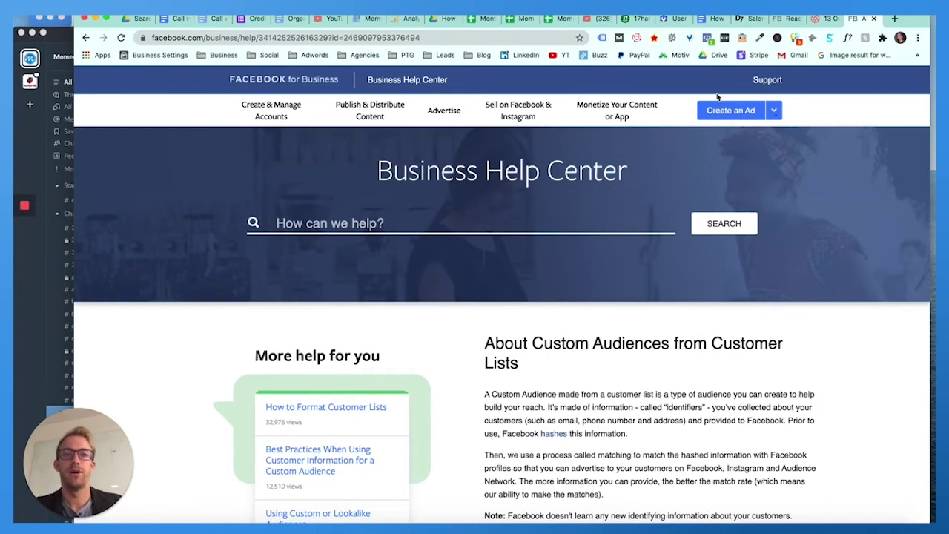
On the FB Reach page, start Create Audience and log in, then go to the Google Docs draft.
left_click(780, 18)
scroll(558, 235, "down", 3)
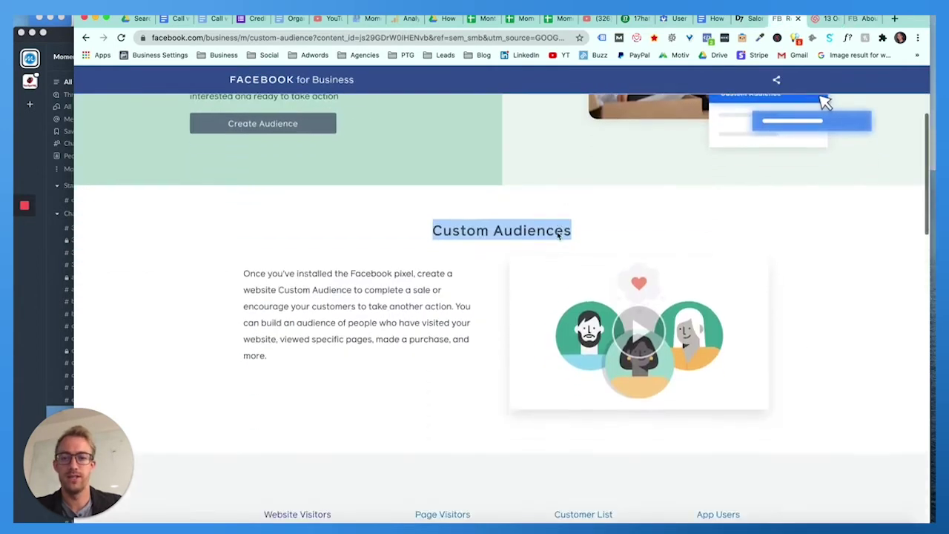
scroll(558, 236, "up", 5)
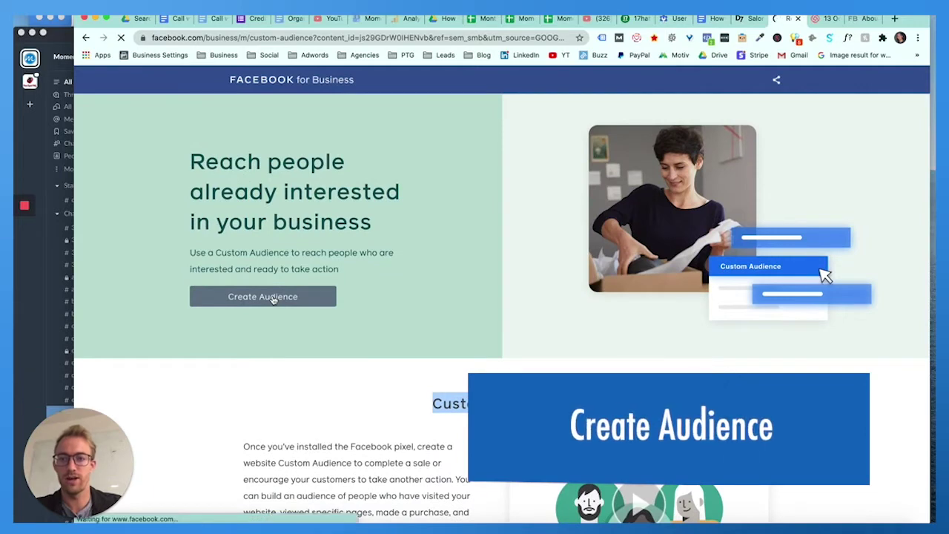
left_click(273, 299)
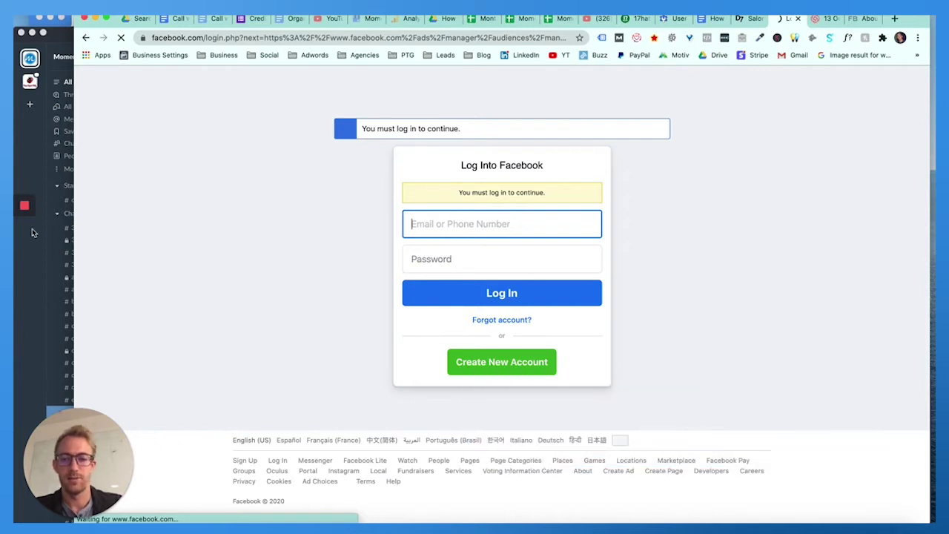
left_click(24, 251)
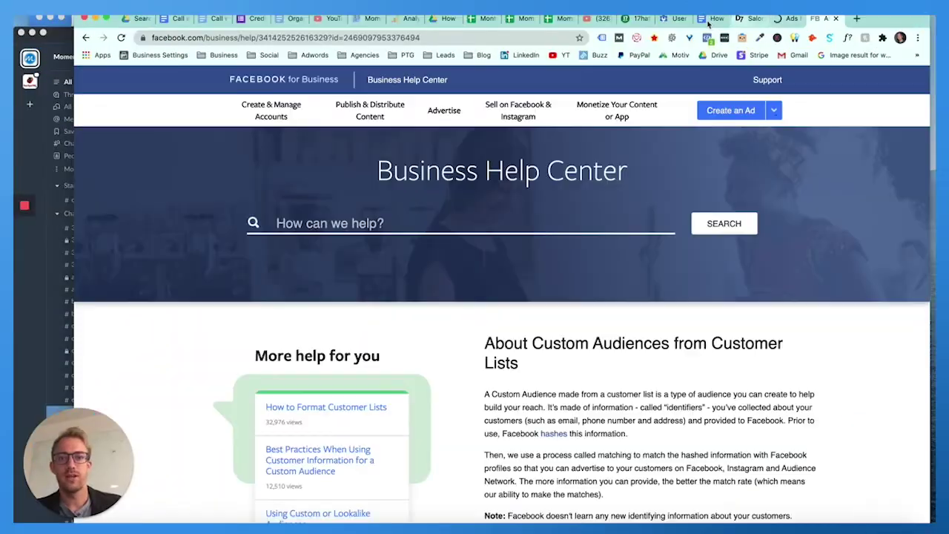
left_click(711, 18)
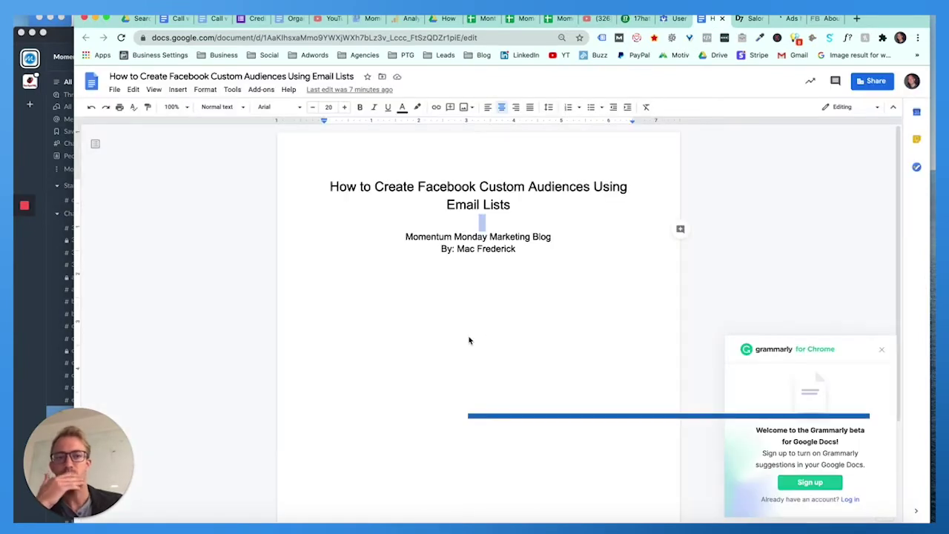
Add outline lines 'Why use custom audiences?' and 'Who you want to target?' below the byline.
left_click(479, 282)
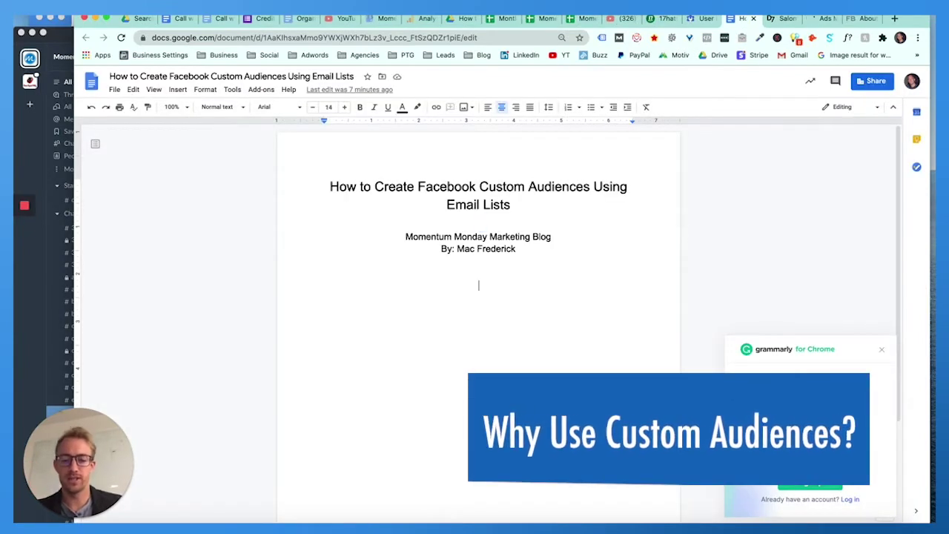
key("Return")
type("0")
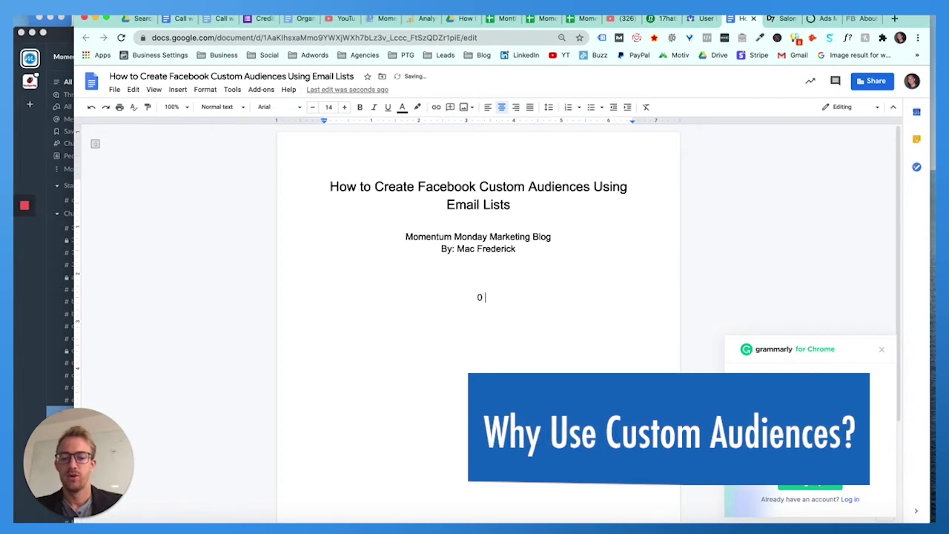
type(" Why use custom audiences?")
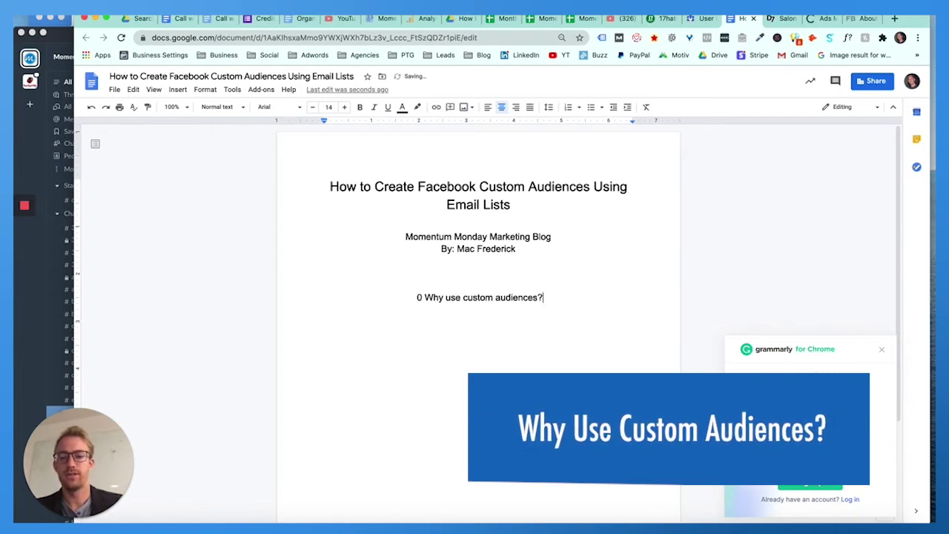
key("Return")
type("-")
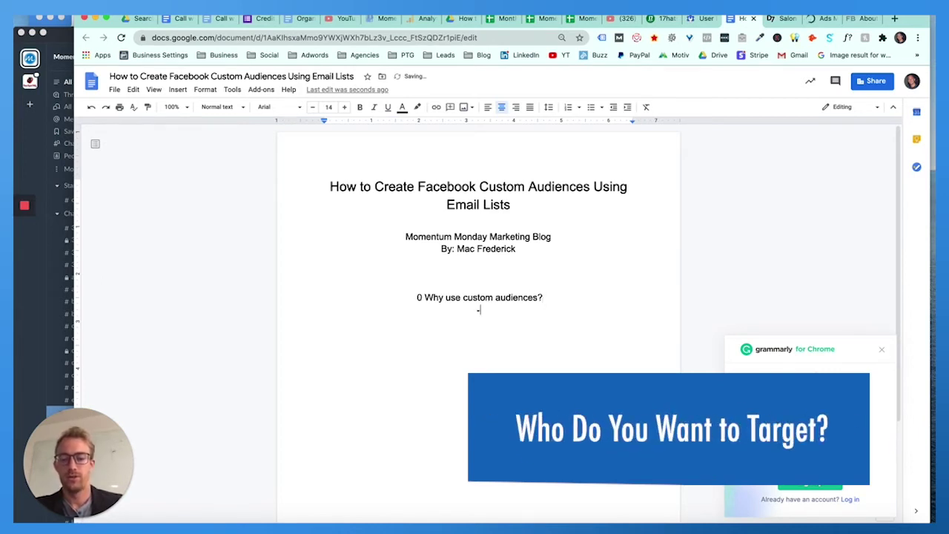
type(" Who you want to target?")
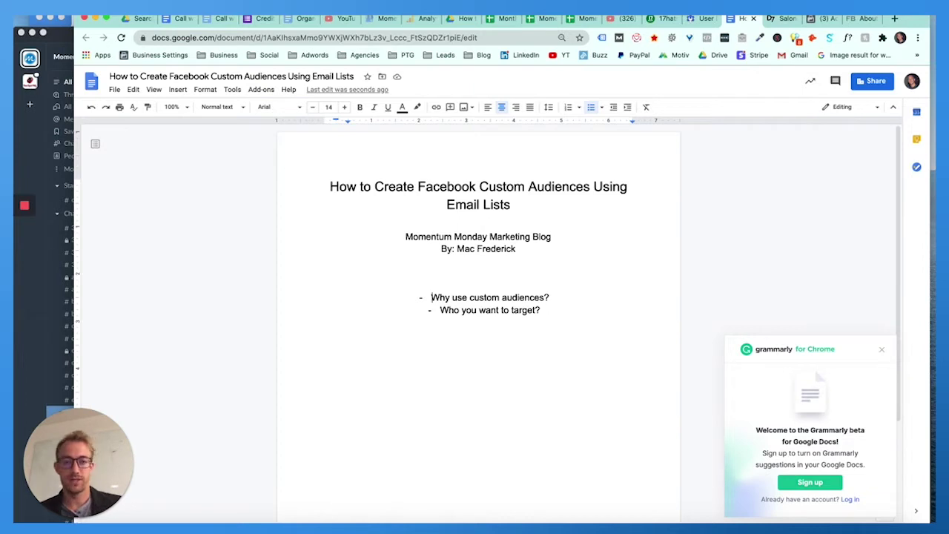
left_click(776, 21)
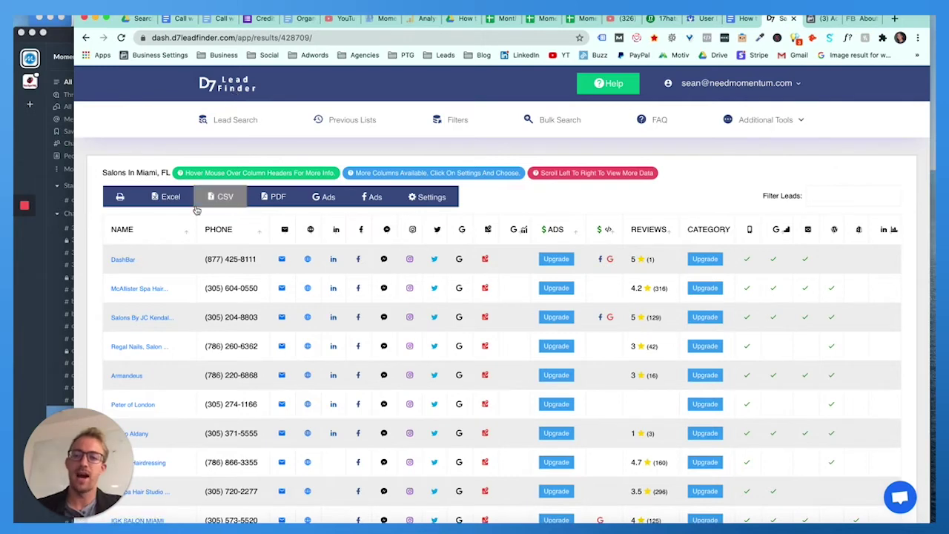
Scroll the Miami salon results, then go back to the D7 lead search dashboard.
scroll(196, 210, "down", 1)
scroll(197, 211, "up", 1)
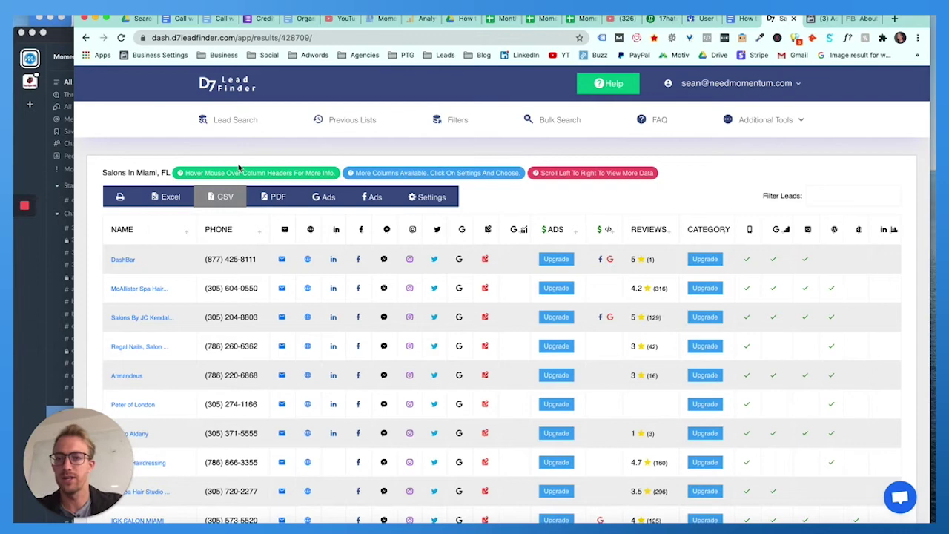
left_click(86, 39)
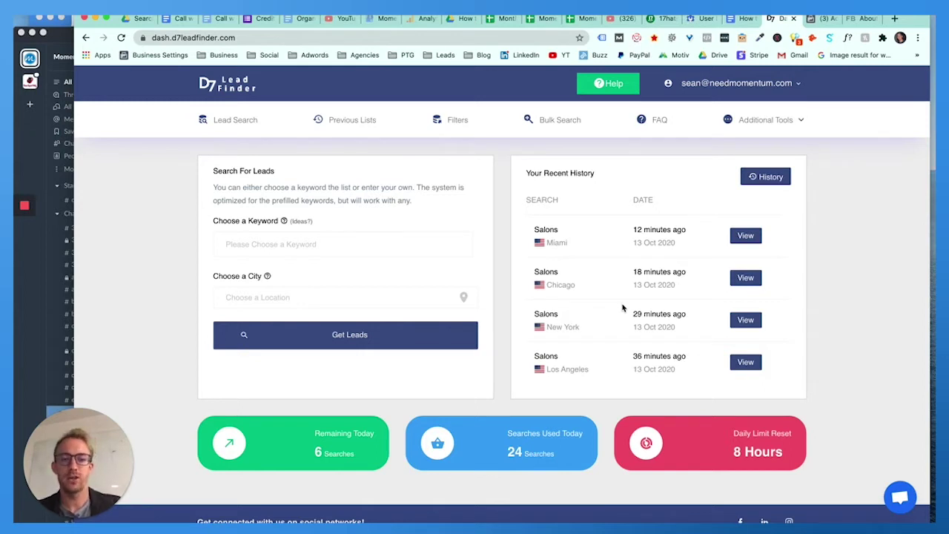
Reopen the 'Salons In Miami, FL' results and export them as Excel, CSV and Facebook Ads files.
left_click(747, 236)
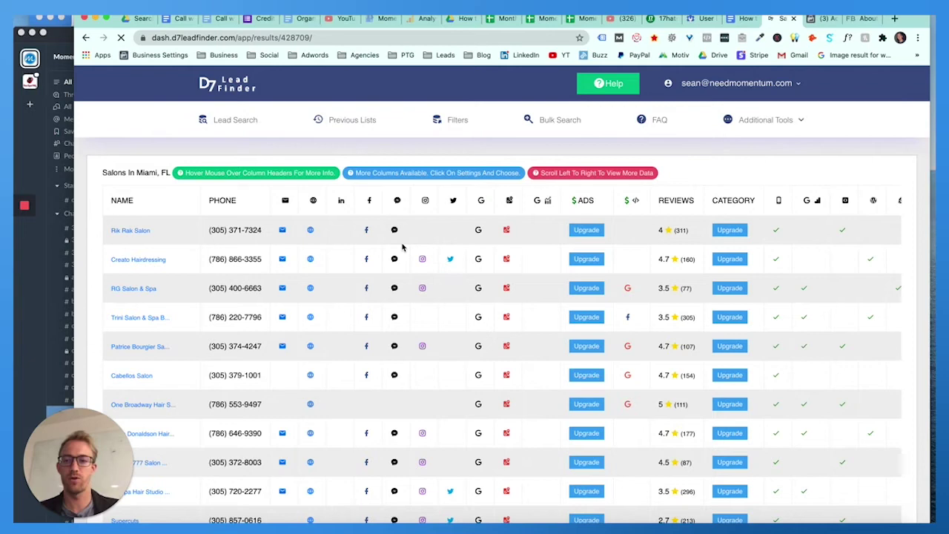
scroll(402, 245, "down", 1)
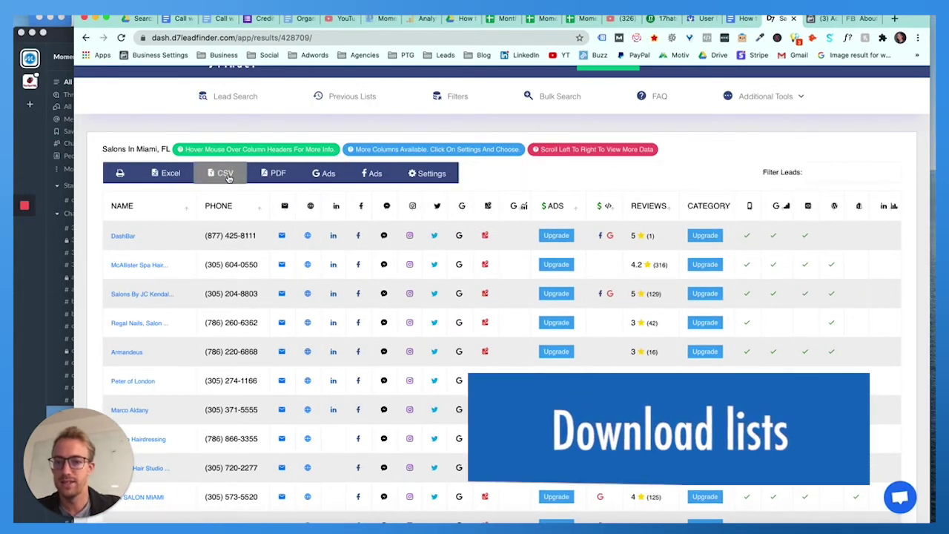
left_click(172, 175)
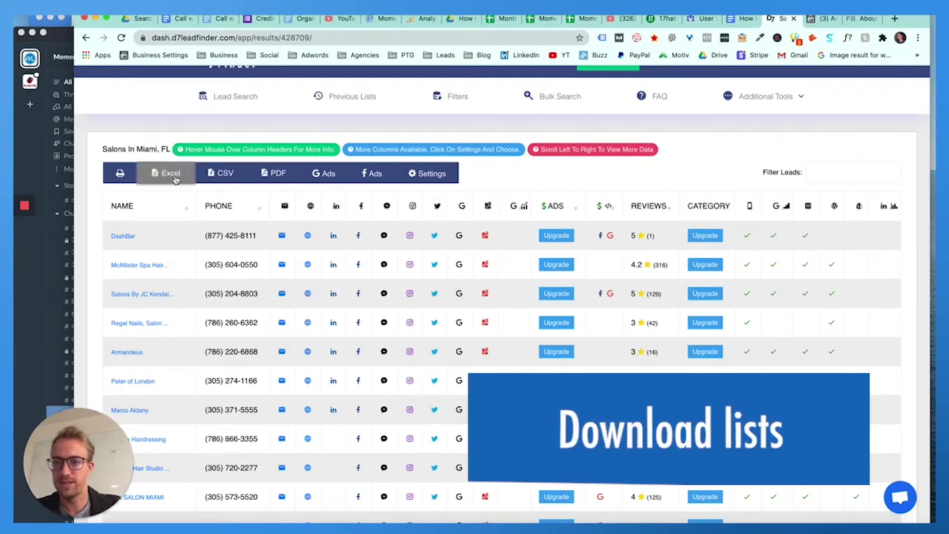
left_click(225, 174)
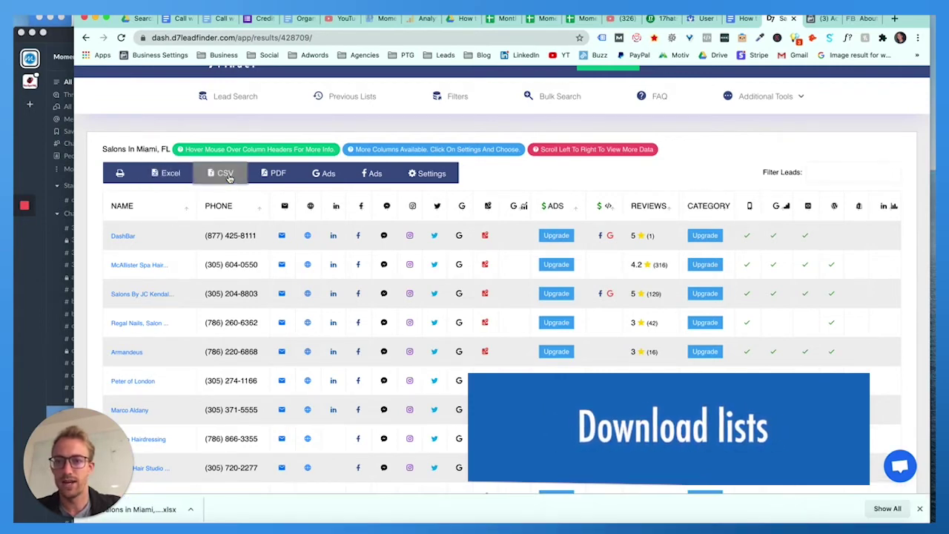
left_click(376, 174)
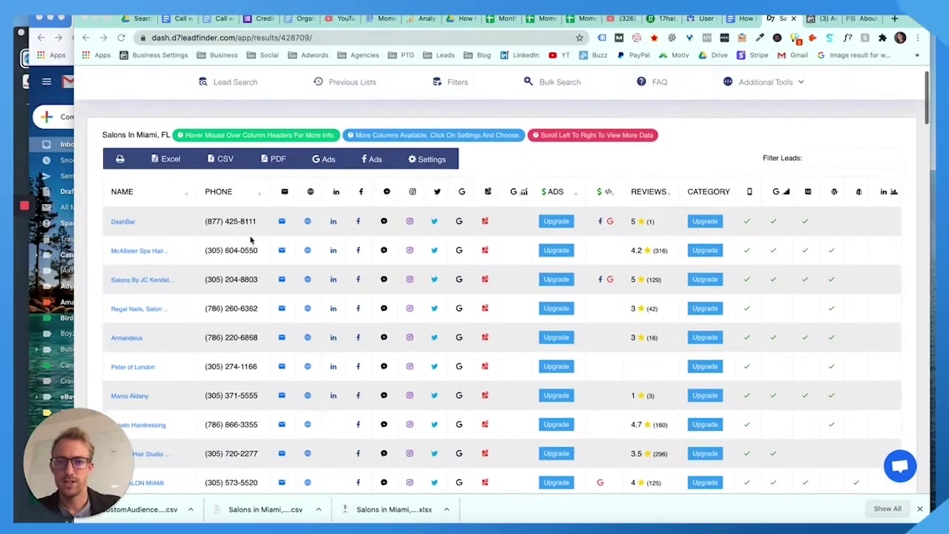
scroll(251, 240, "down", 4)
scroll(250, 240, "down", 10)
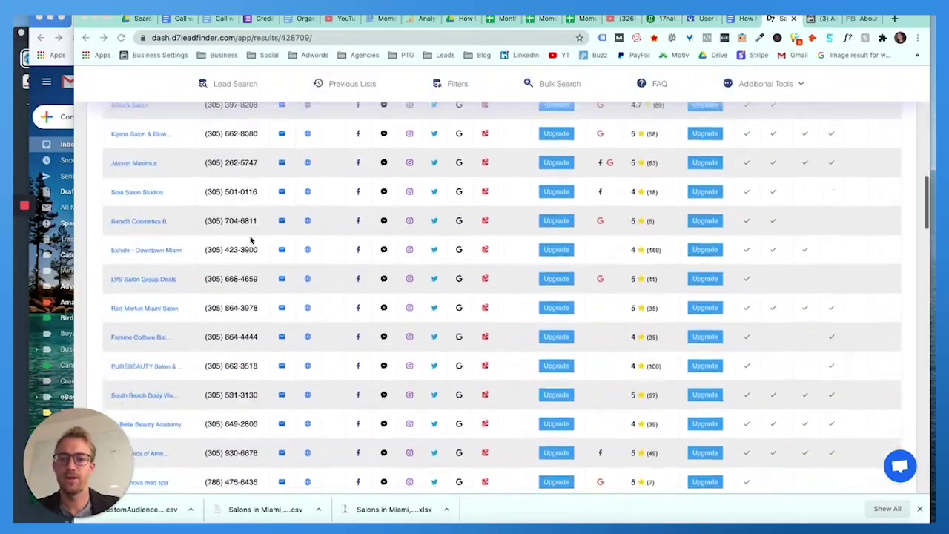
scroll(250, 240, "up", 15)
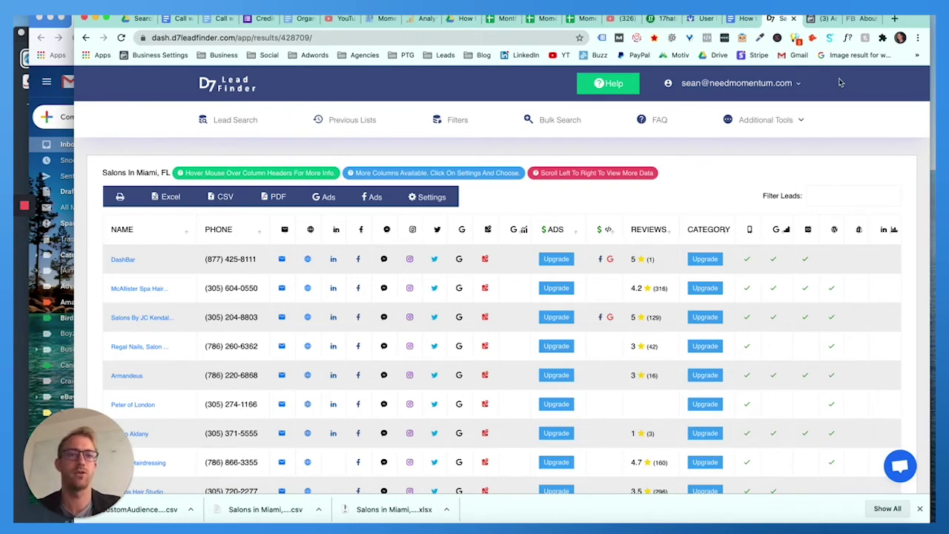
On the Ads Manager Audiences page, select the ad account number in the URL and open Create Audience.
left_click(822, 19)
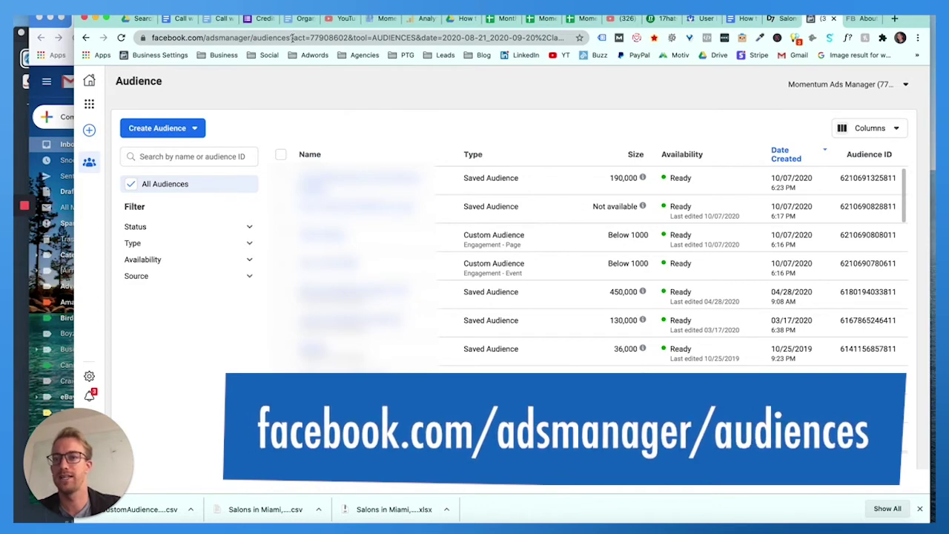
left_click_drag(310, 38, 350, 38)
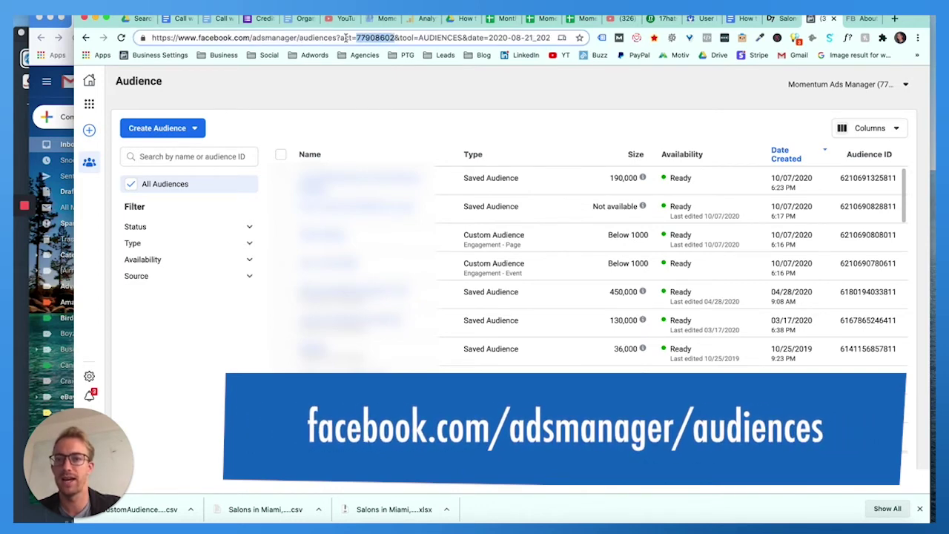
left_click(700, 65)
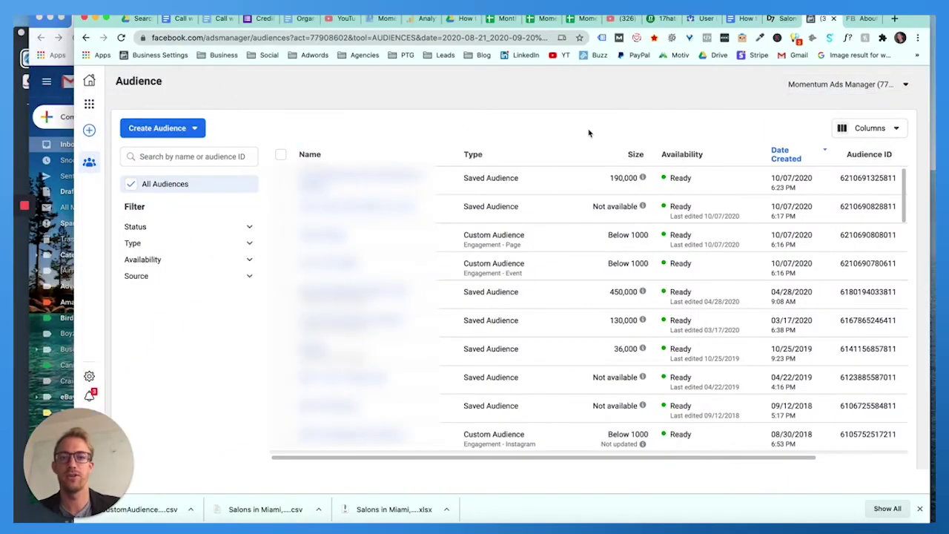
left_click(178, 130)
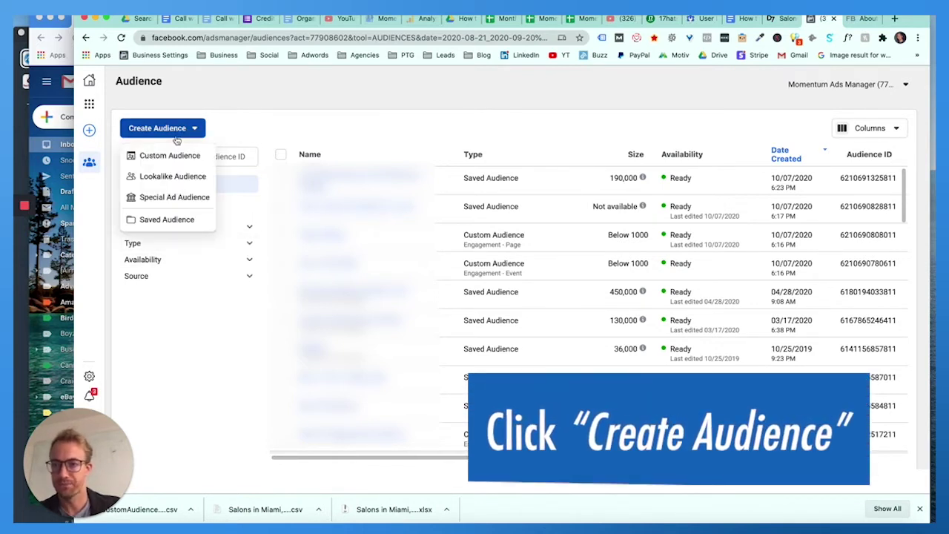
Choose Custom Audience and highlight the 'Use Facebook sources' heading in the dialog.
left_click(167, 156)
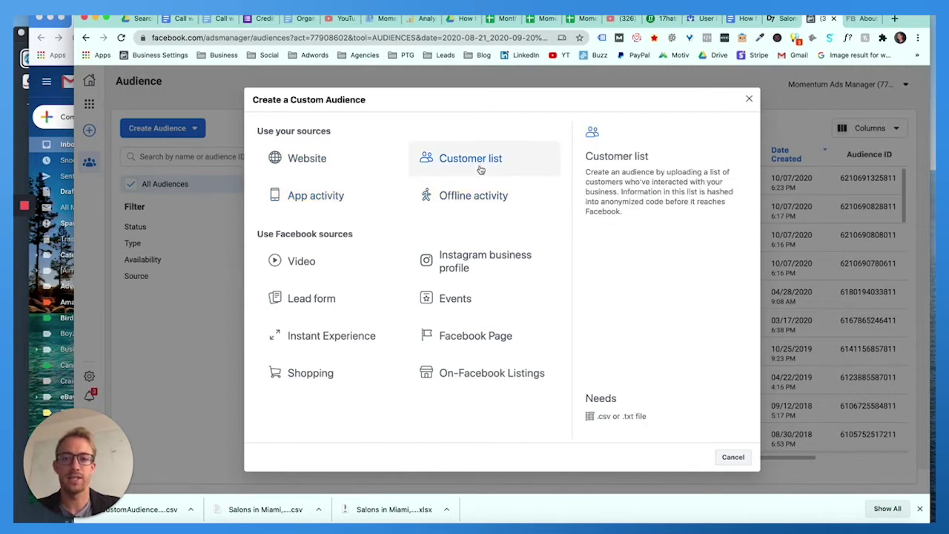
triple_click(319, 233)
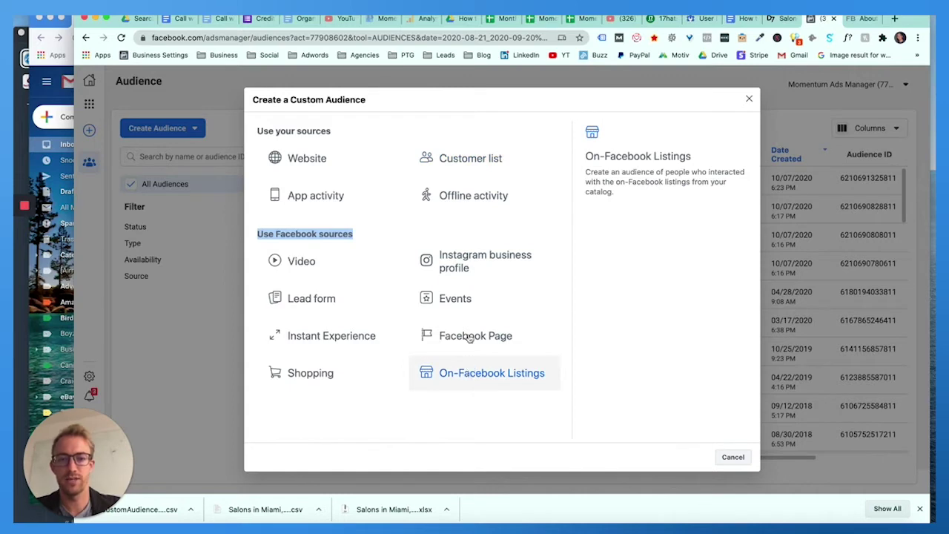
Pick Customer list as the audience source and read its identifiers description.
left_click(491, 165)
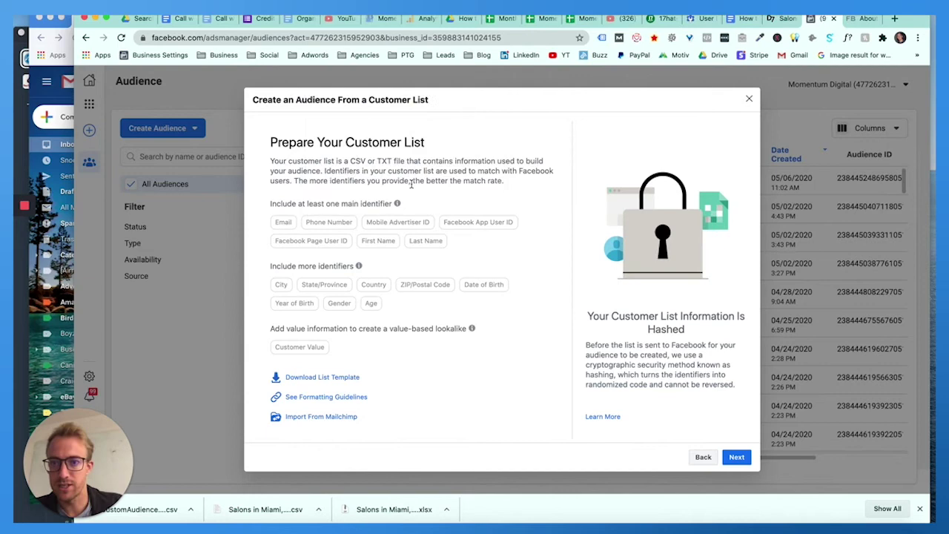
left_click_drag(319, 165, 363, 163)
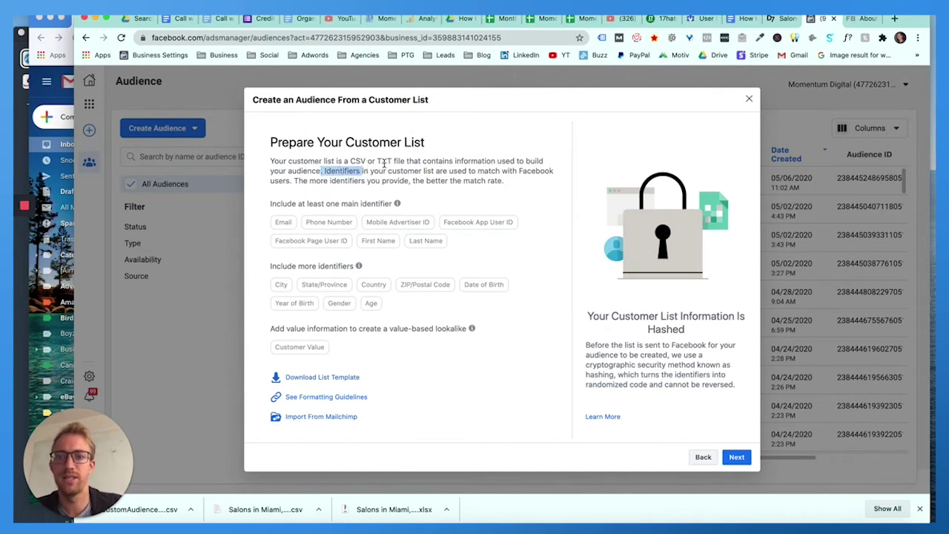
left_click(411, 171)
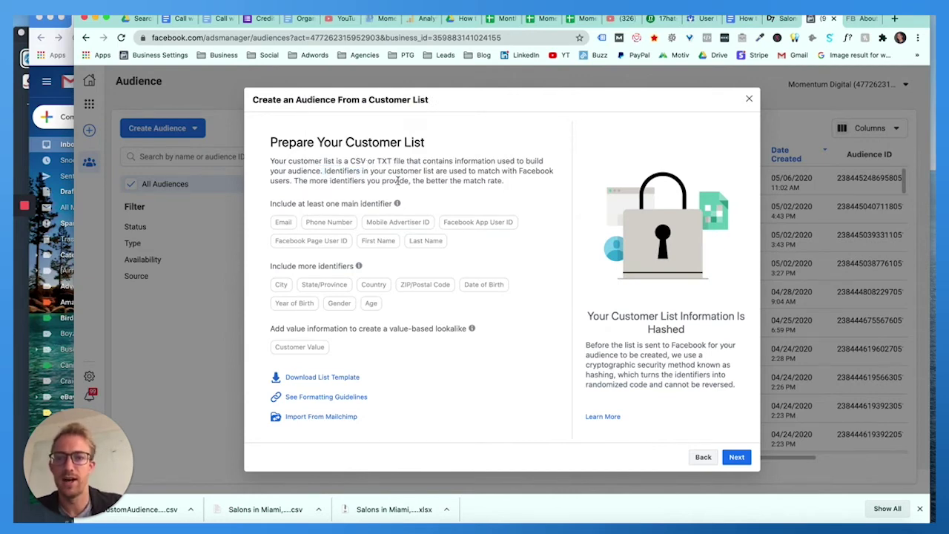
mouse_move(475, 223)
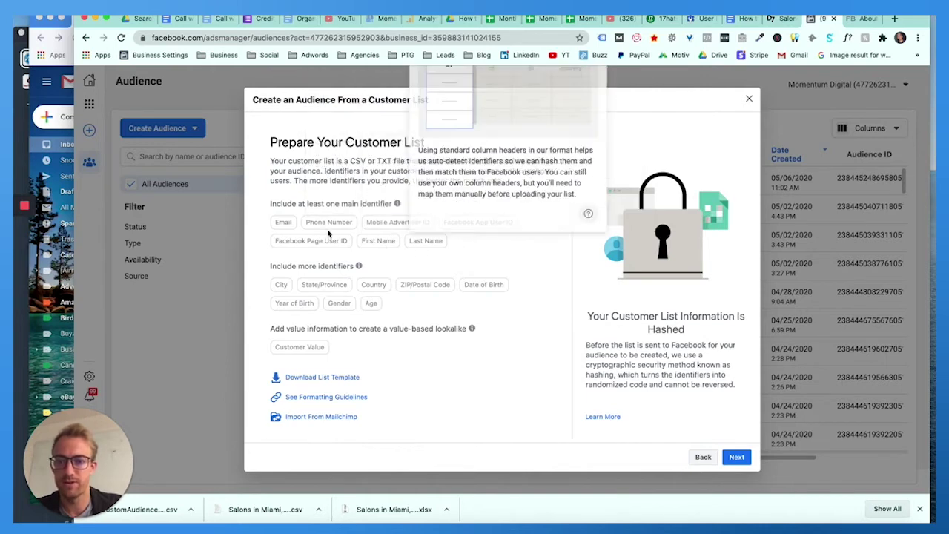
Download and inspect the customer list template CSV, close it, and continue to the next step.
left_click(331, 379)
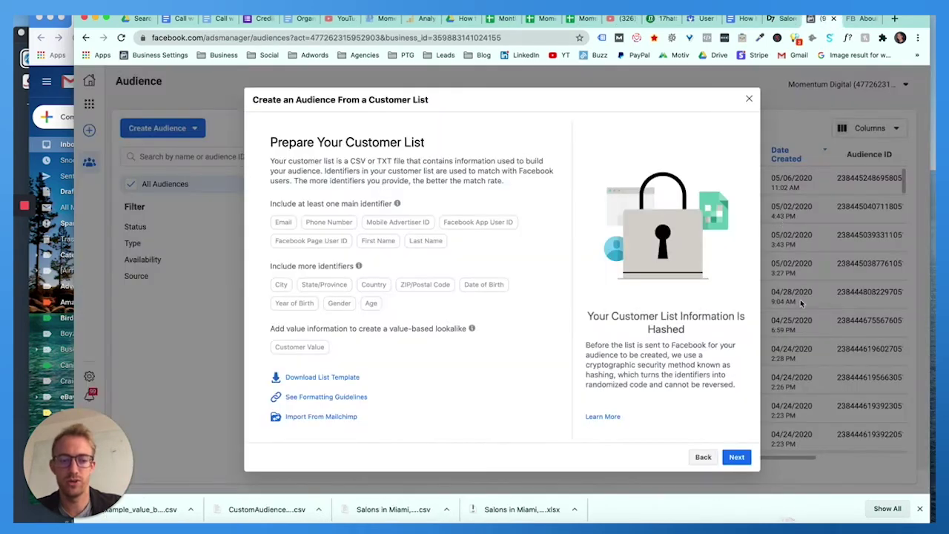
left_click(791, 511)
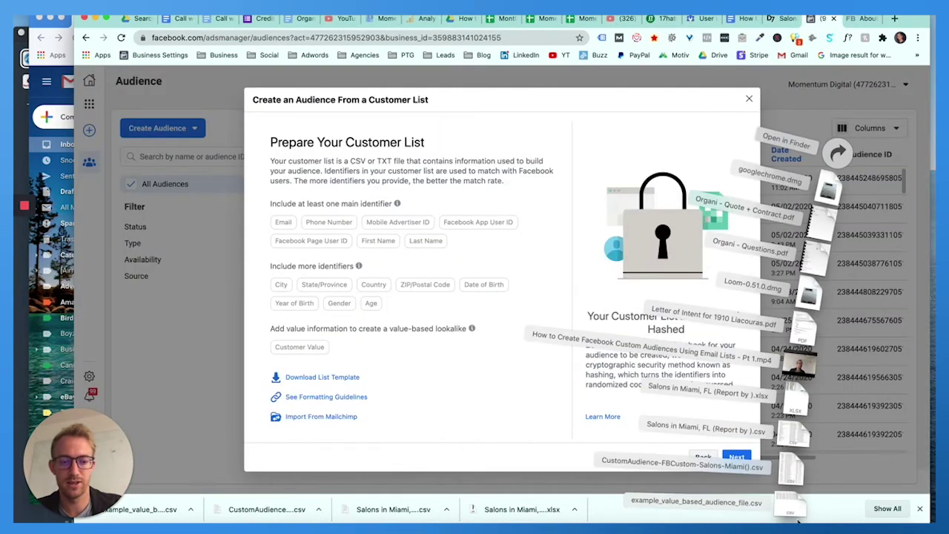
left_click(791, 510)
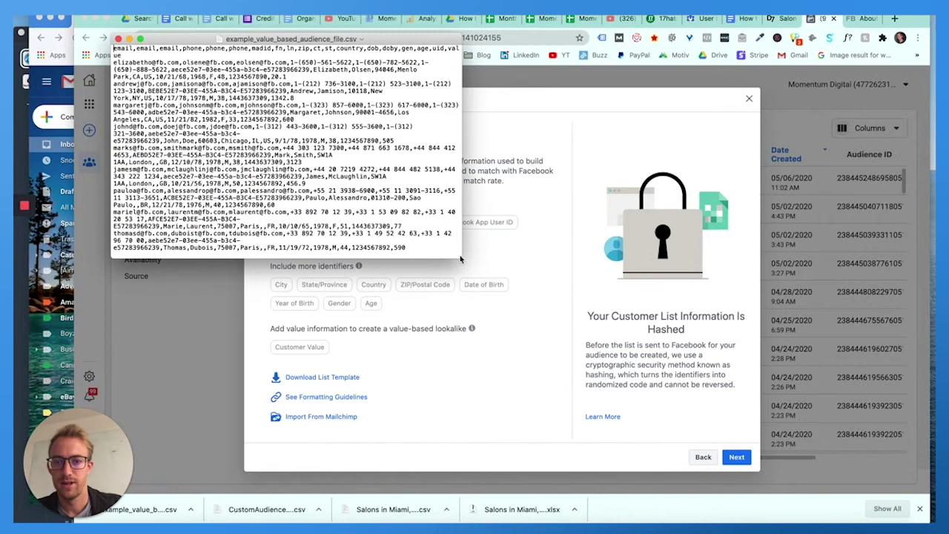
left_click_drag(460, 259, 880, 384)
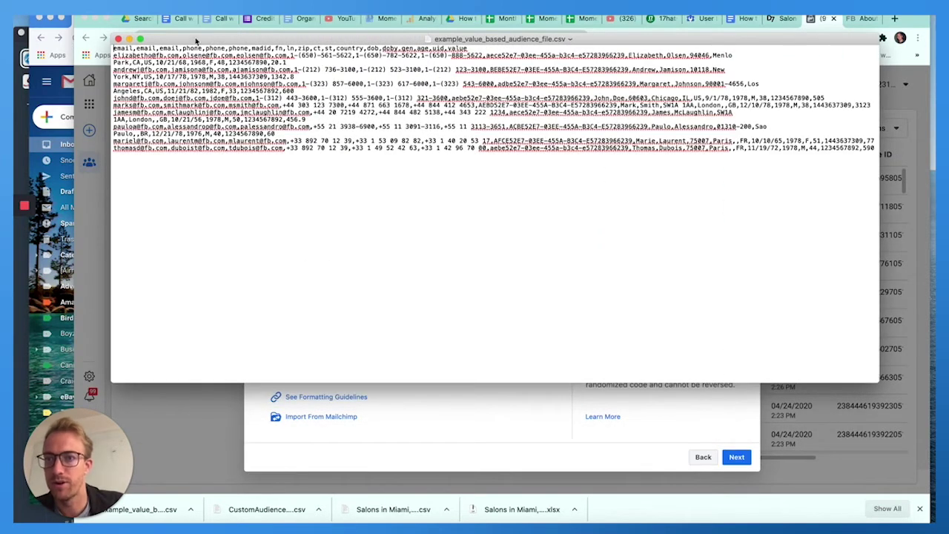
key("super+w")
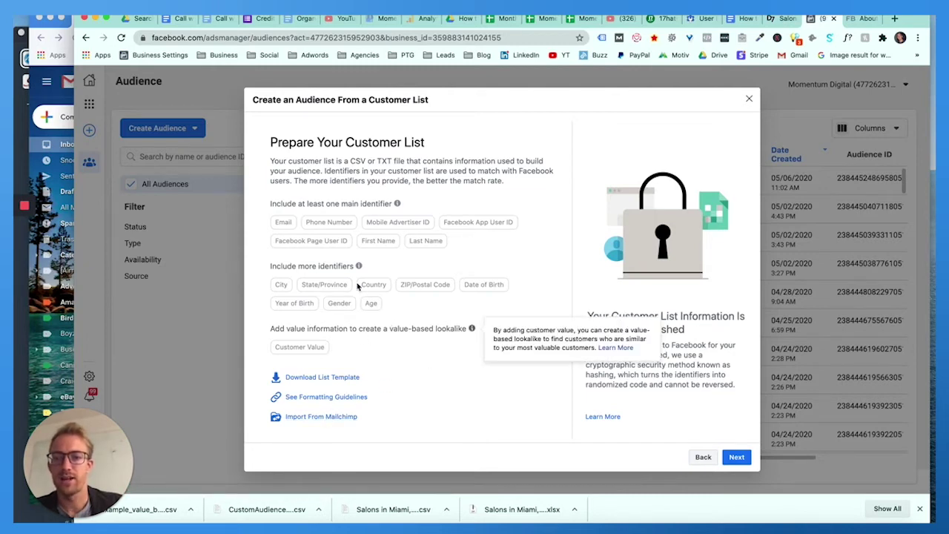
left_click(739, 457)
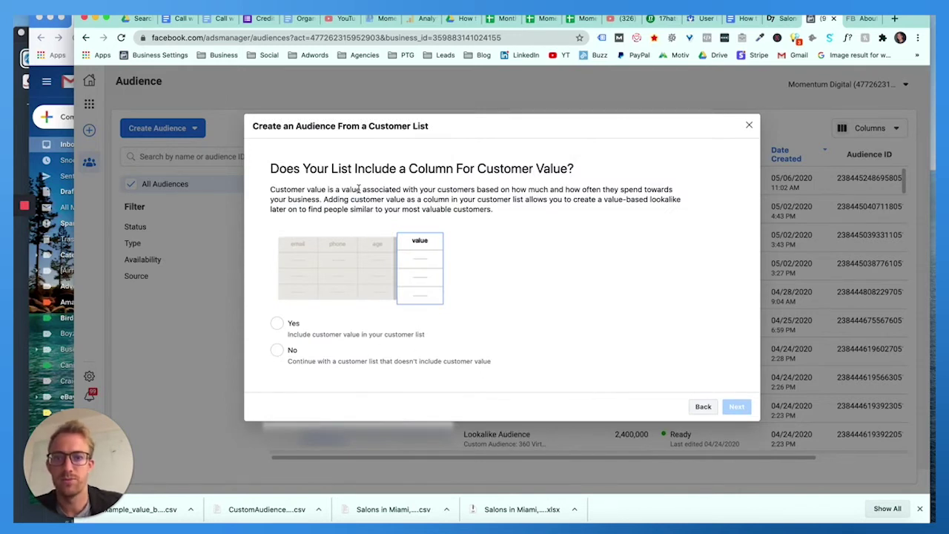
Mark the list as having no customer value column and name the audience 'Momentum 360 - Salons- M'.
left_click(293, 351)
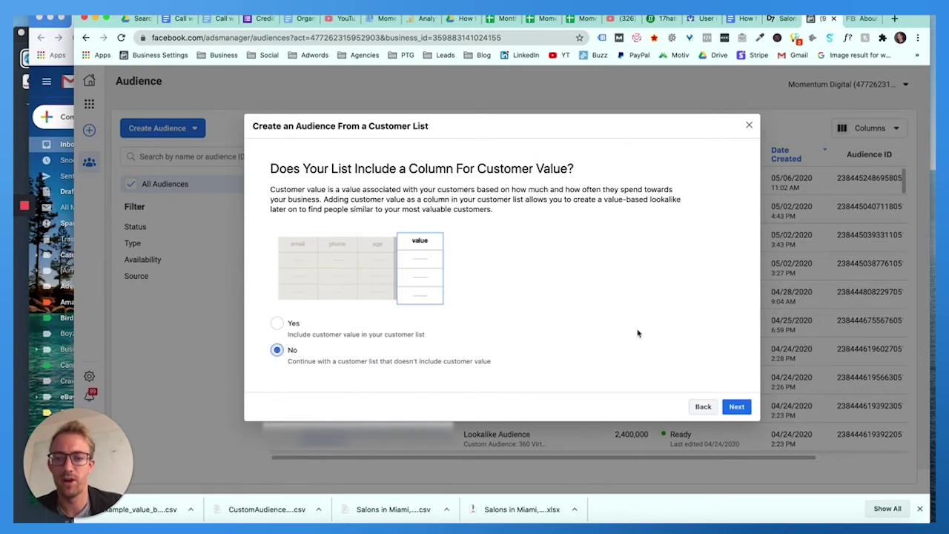
left_click(734, 407)
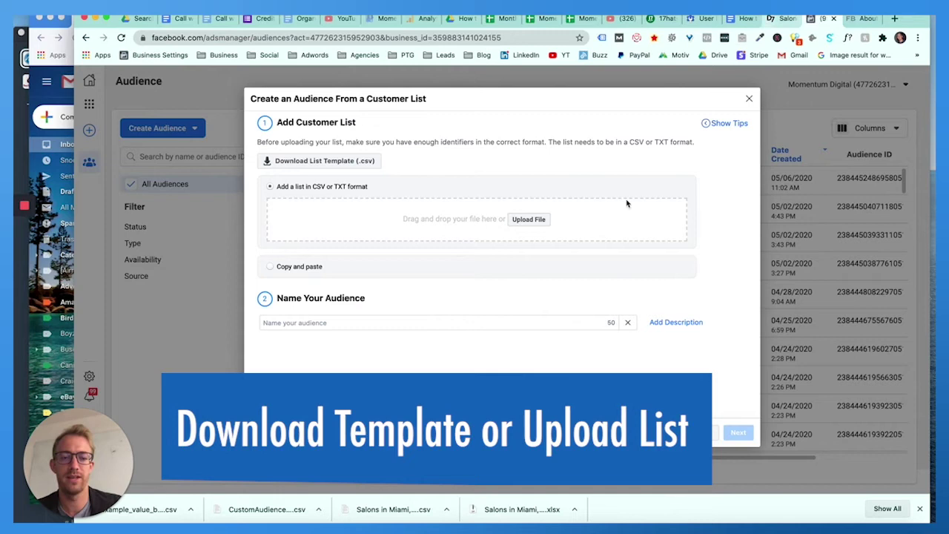
left_click(308, 324)
type("Momentum")
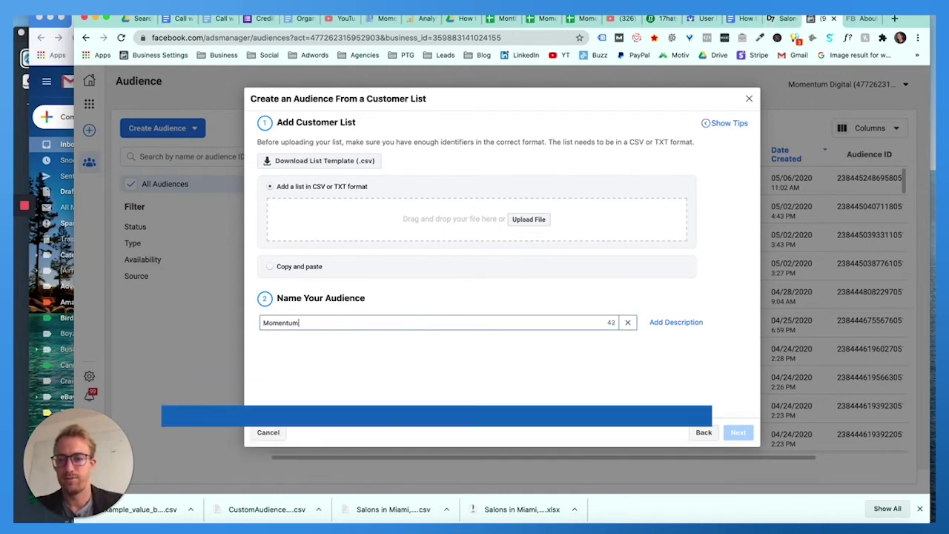
type(" 360 - Sal")
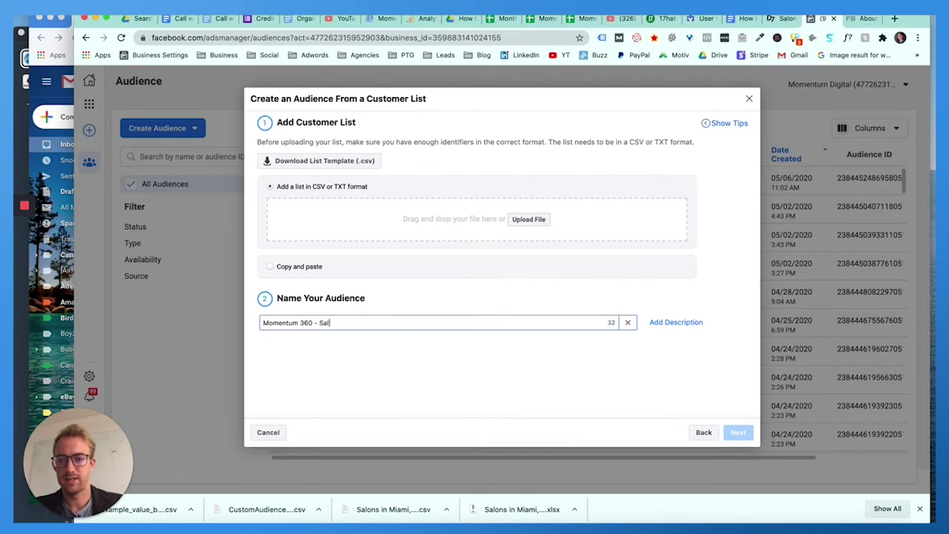
type("ons- ")
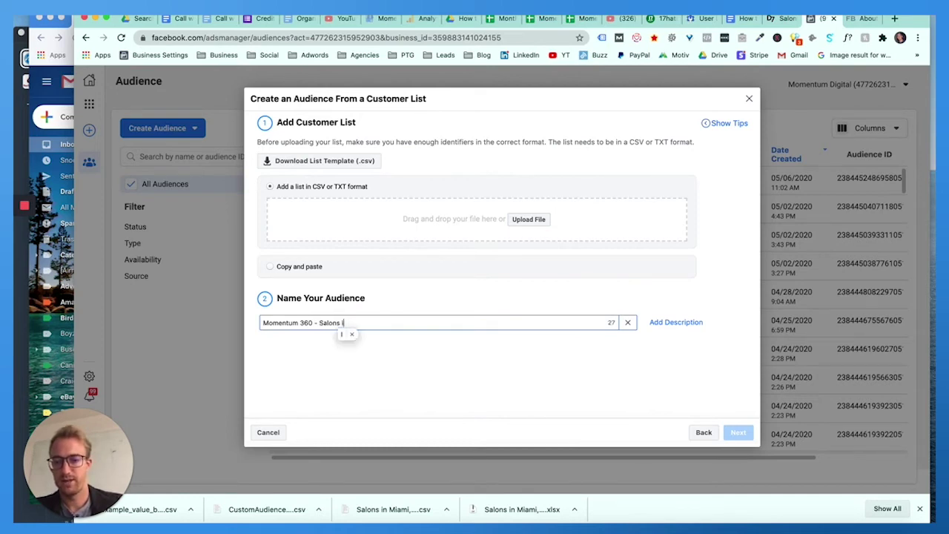
type("Miami")
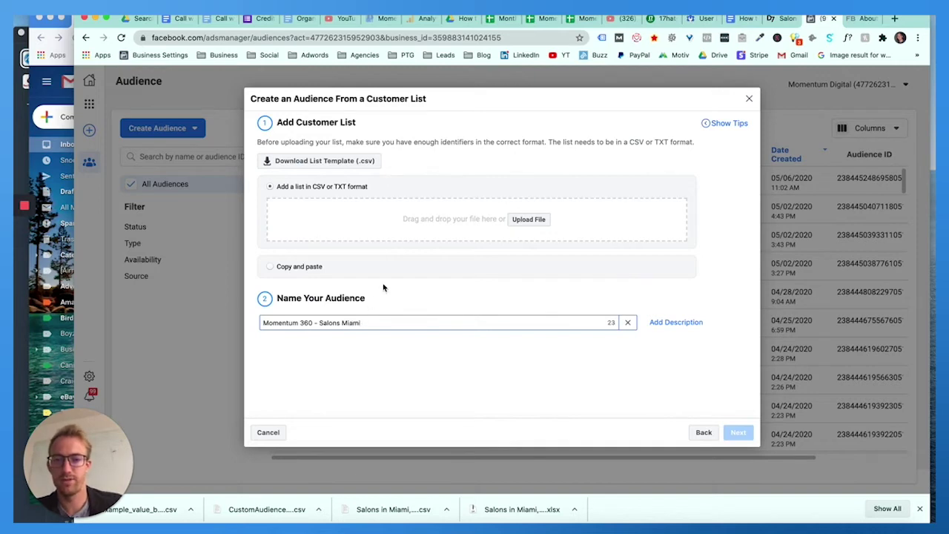
Attach CustomAudience-FBCustom-Salons-Miami().csv from Downloads and continue to identifier mapping.
left_click(527, 226)
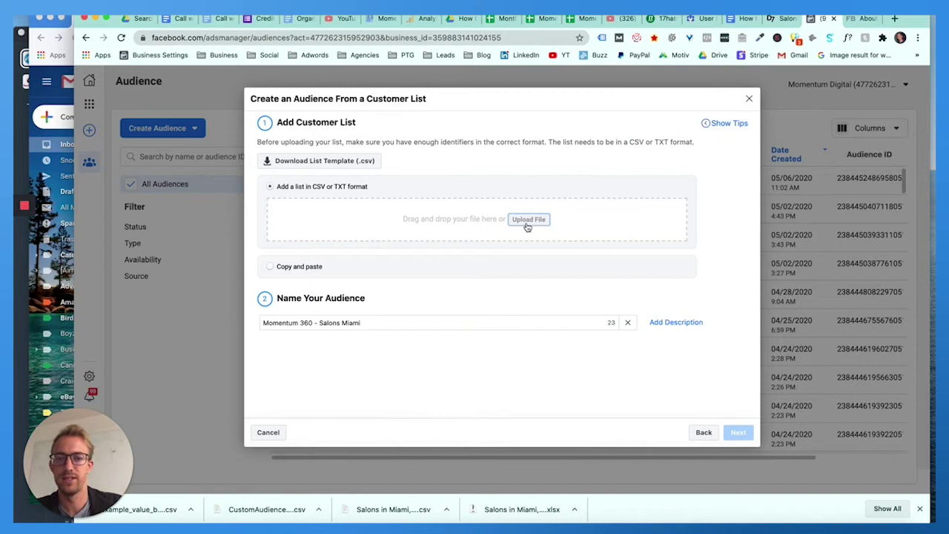
left_click(324, 132)
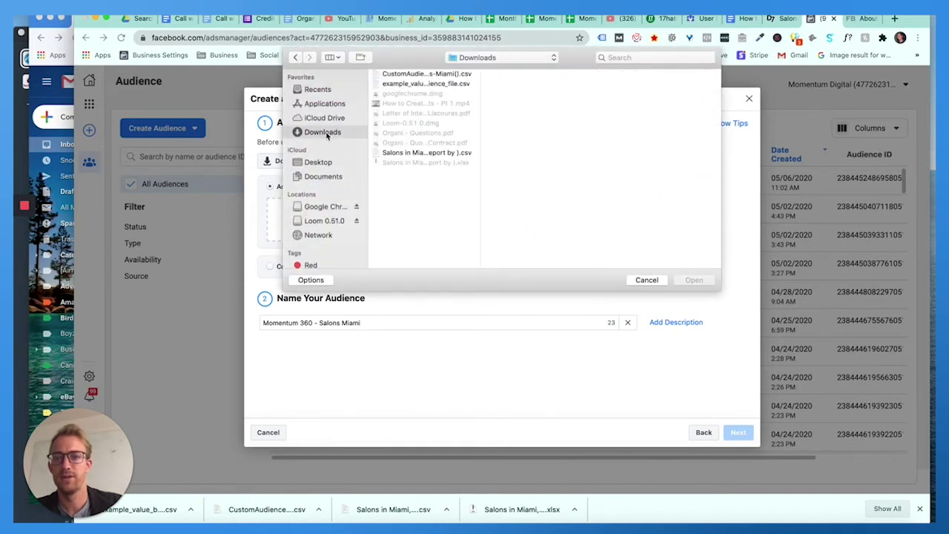
left_click(438, 75)
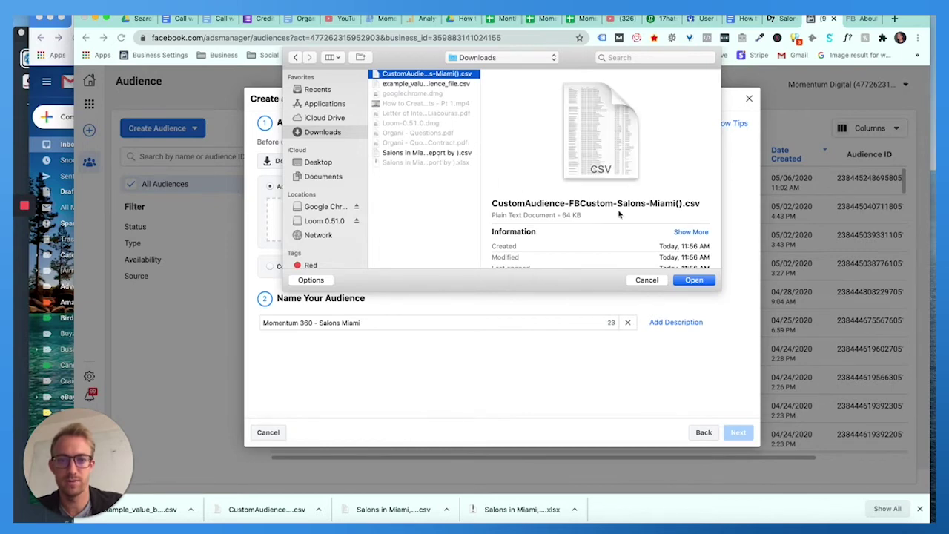
left_click(693, 281)
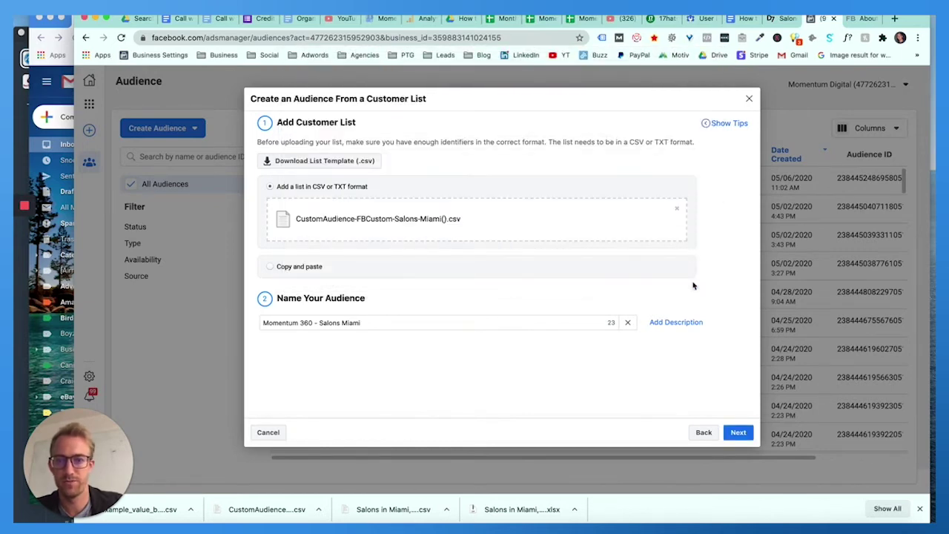
left_click(737, 433)
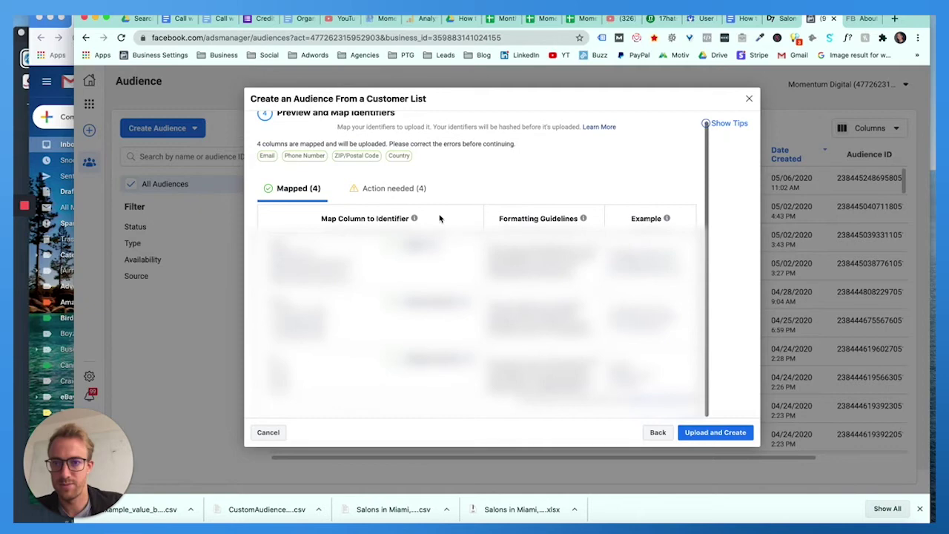
In the Action needed columns, map one unmapped column to City and leave another unchanged.
scroll(474, 312, "down", 2)
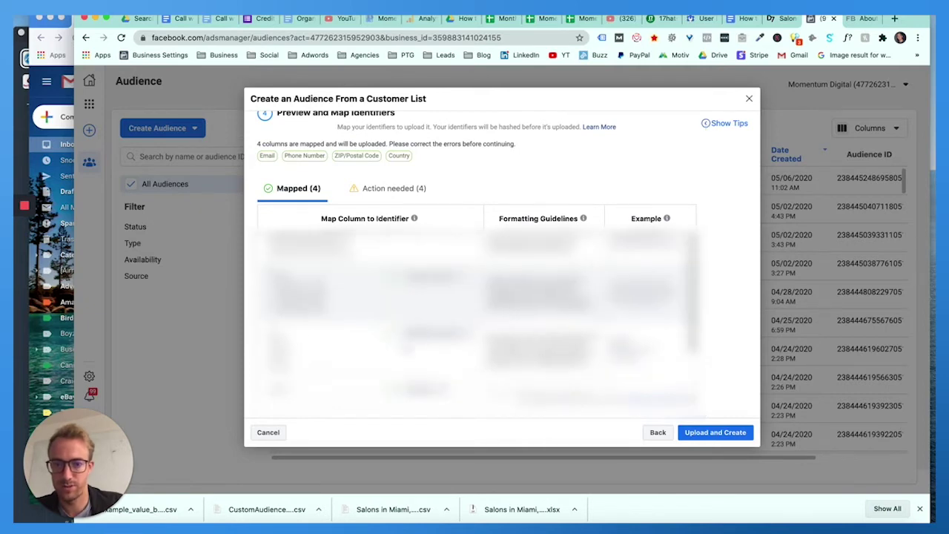
scroll(482, 312, "down", 3)
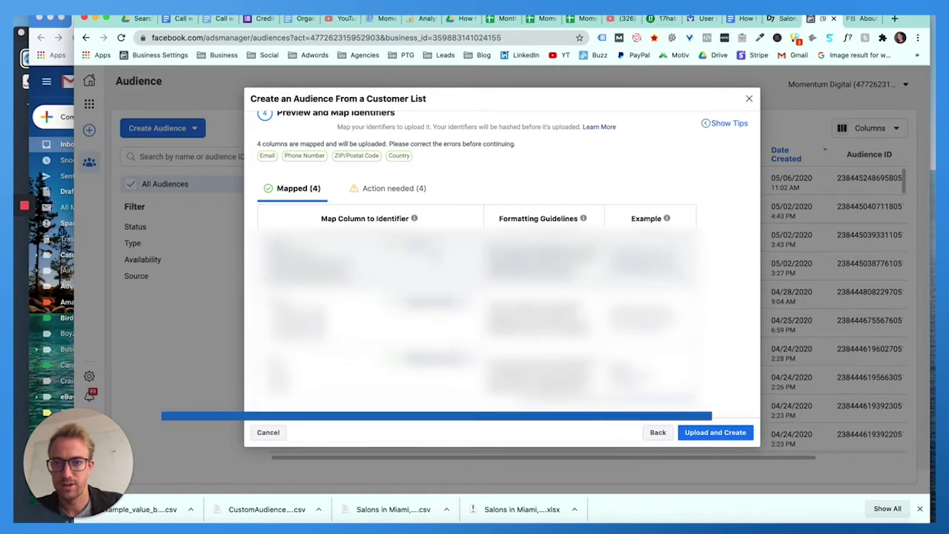
left_click(394, 189)
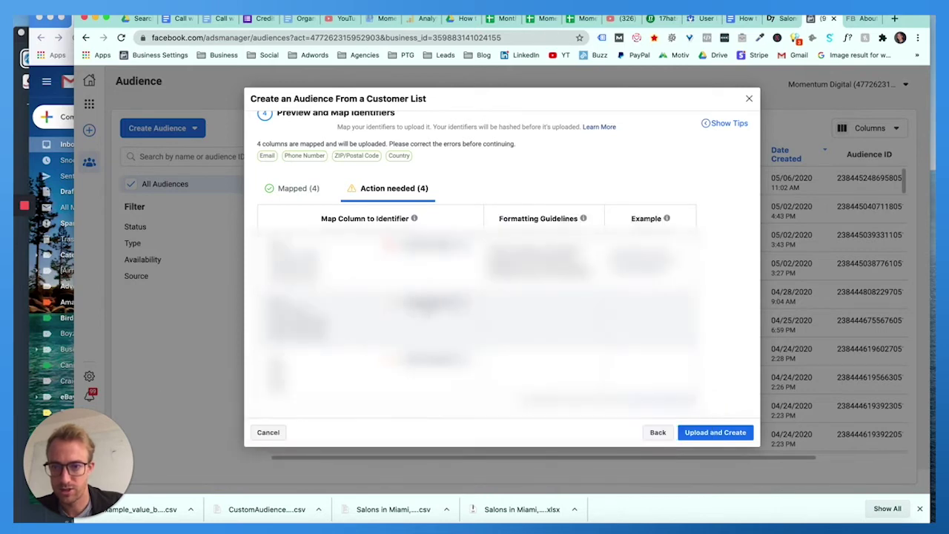
left_click(437, 301)
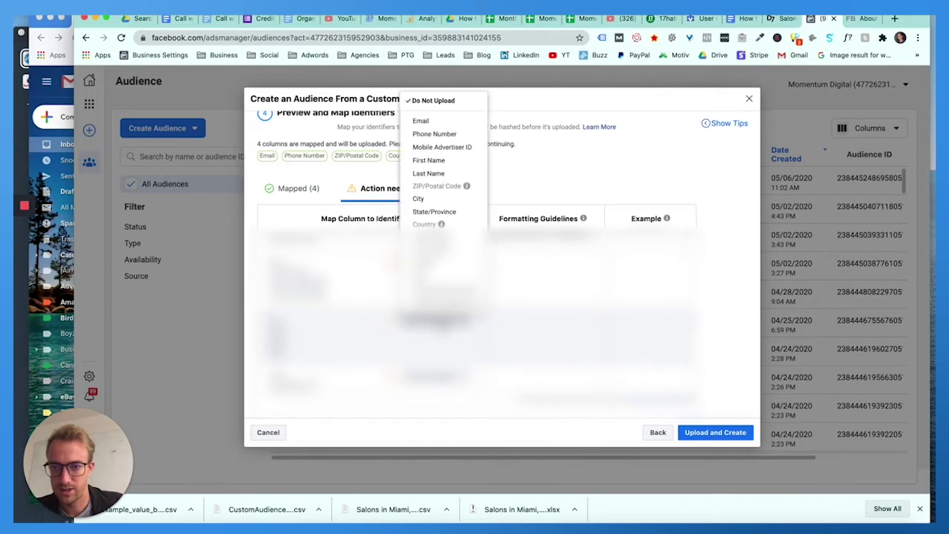
left_click(445, 198)
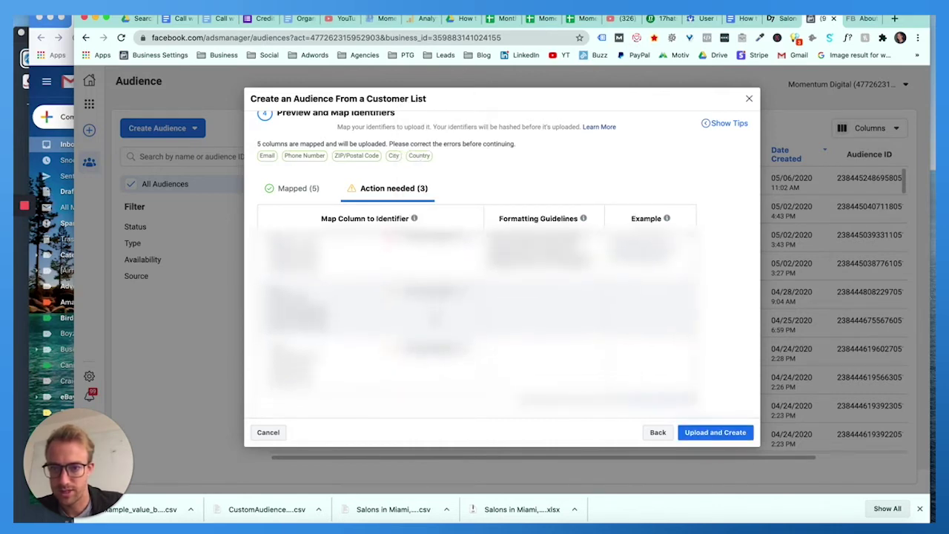
left_click(436, 347)
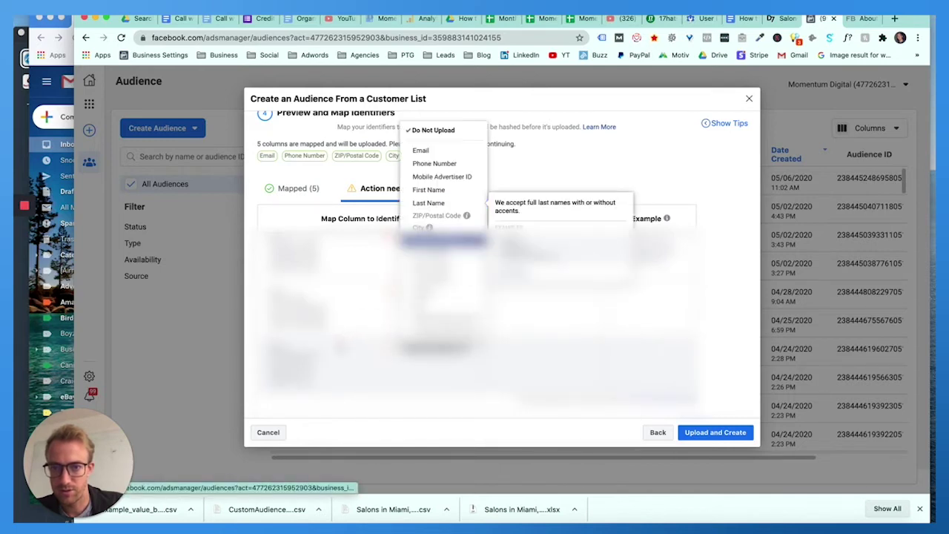
key("Escape")
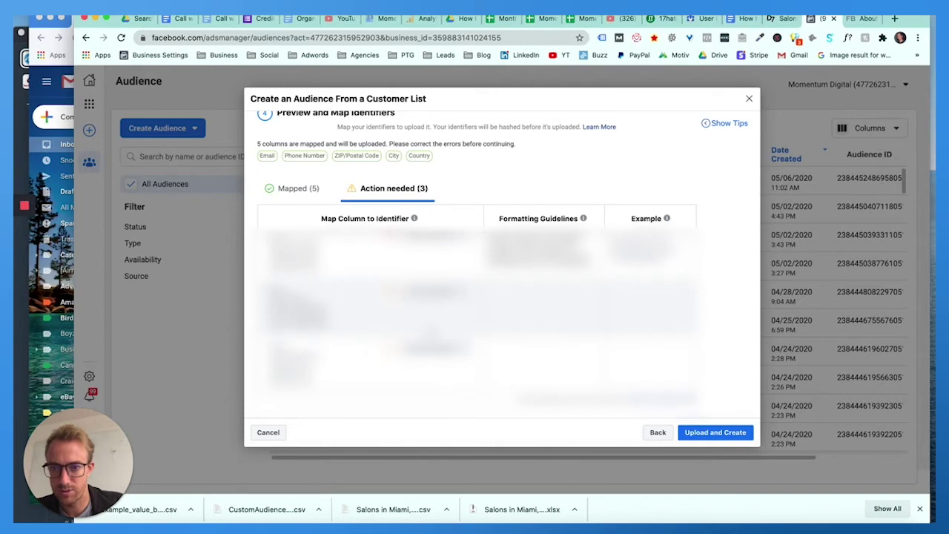
scroll(478, 297, "up", 1)
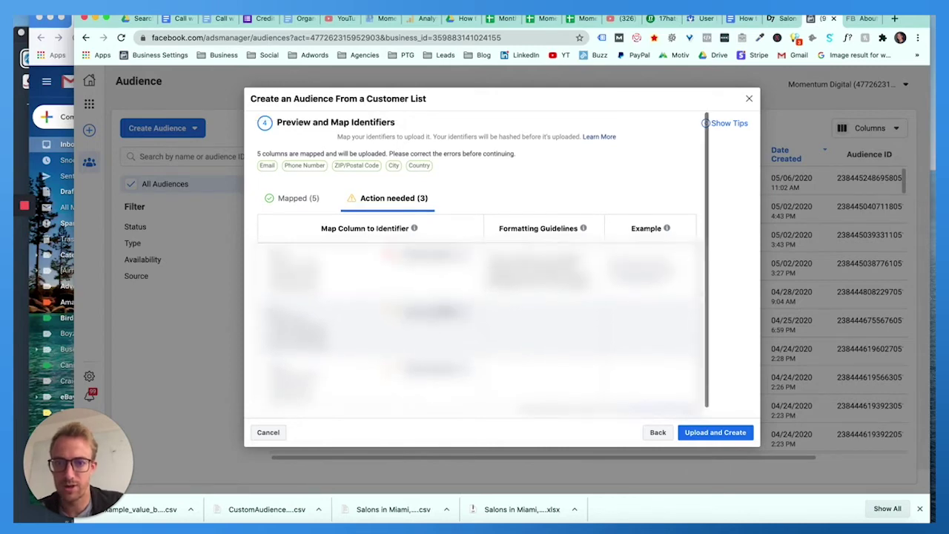
Upload the list to create the audience and highlight the 653 rows uploaded confirmation.
left_click(707, 433)
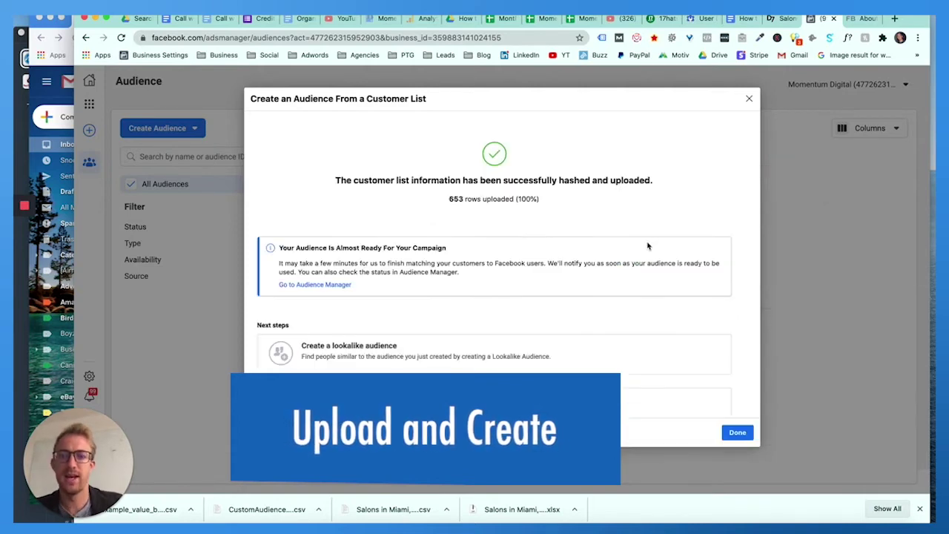
triple_click(475, 180)
double_click(457, 199)
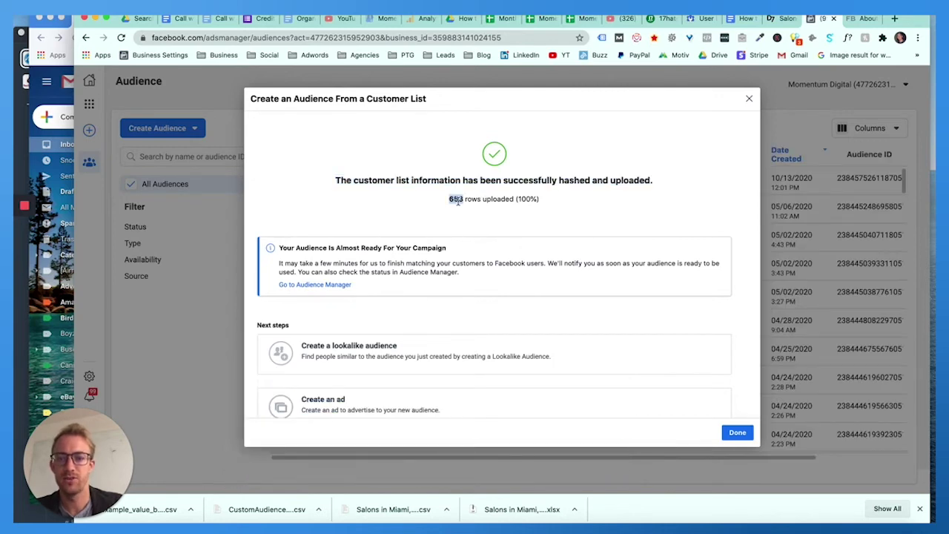
scroll(457, 261, "down", 1)
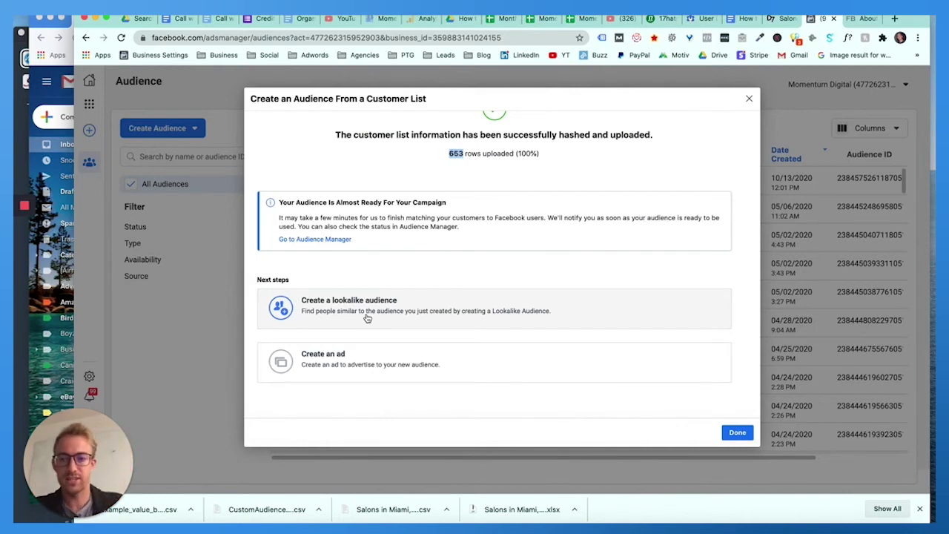
Start a lookalike of the new list with United States as its location.
left_click(367, 318)
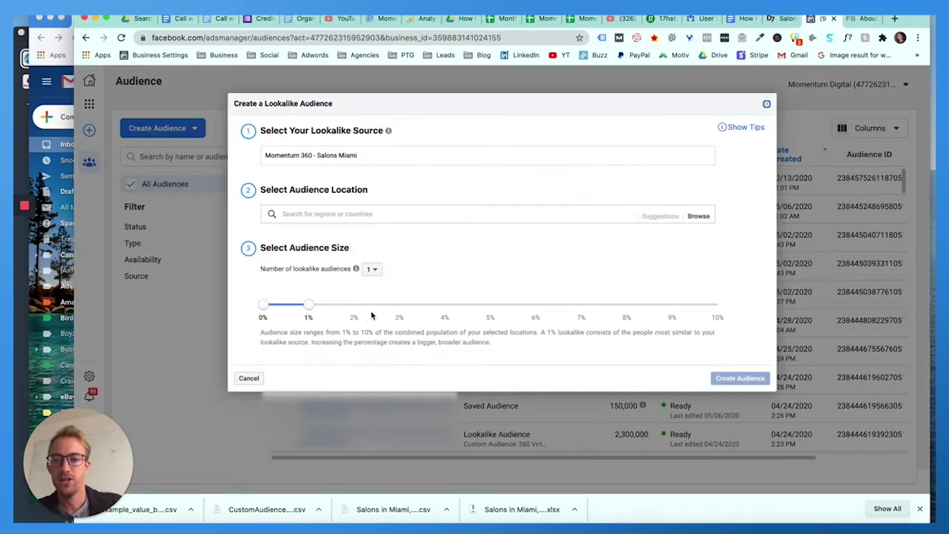
left_click(397, 213)
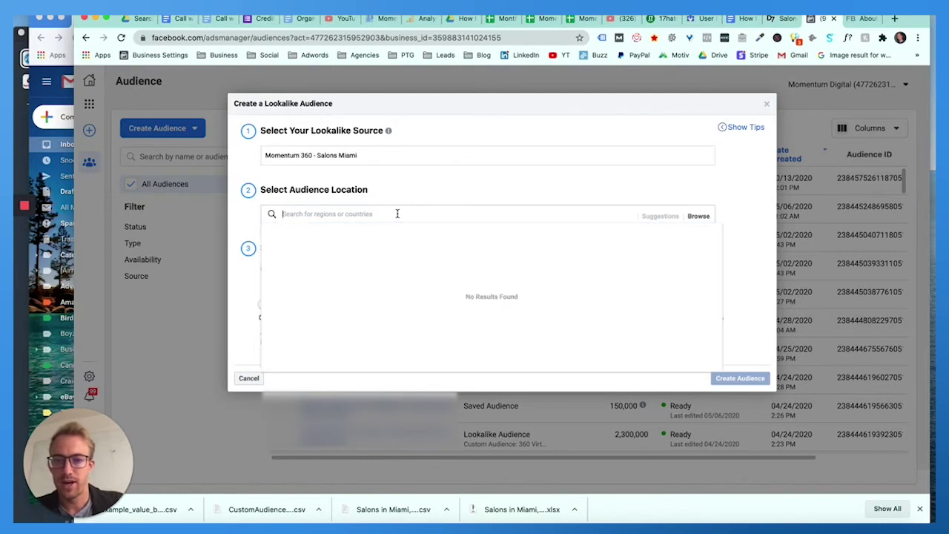
type("united")
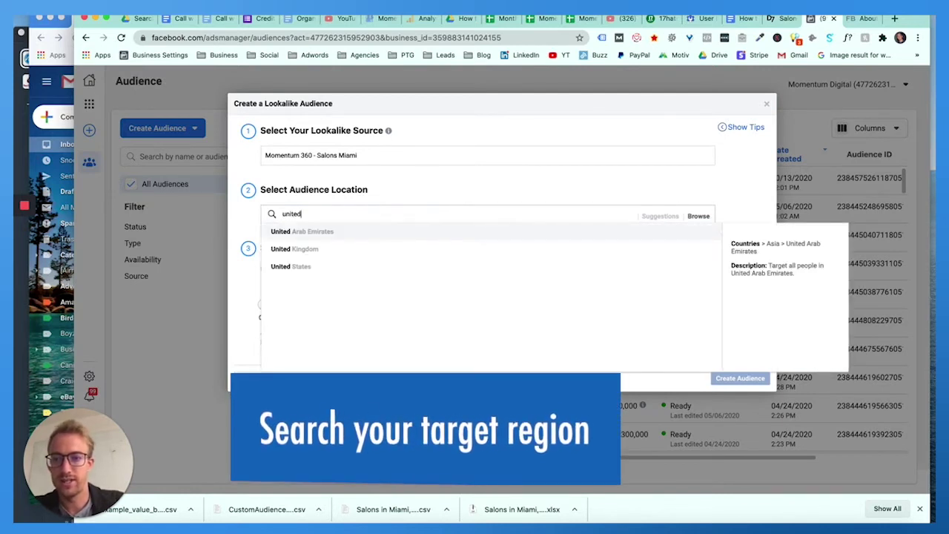
left_click(328, 267)
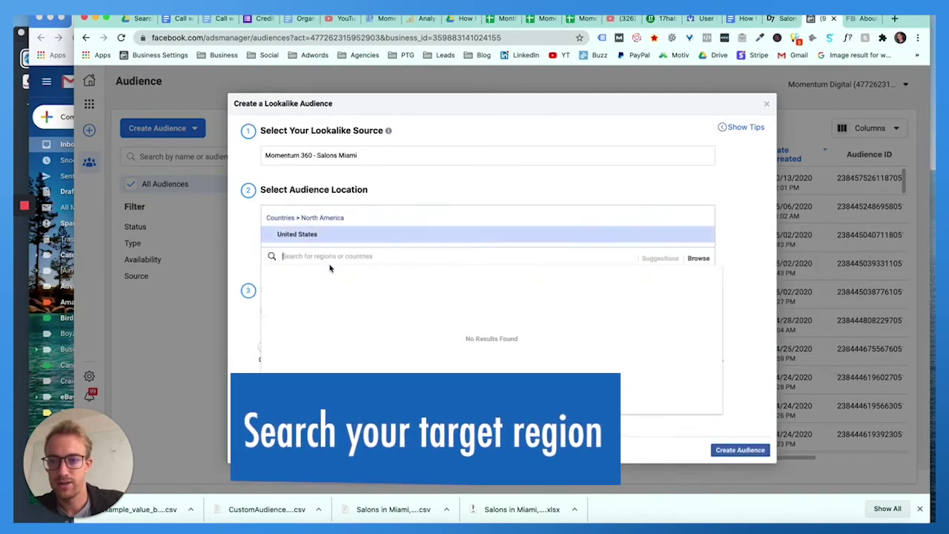
left_click(740, 227)
Keep Momentum 360 - Salons Miami as the source and create the 1% lookalike.
triple_click(442, 155)
left_click(442, 155)
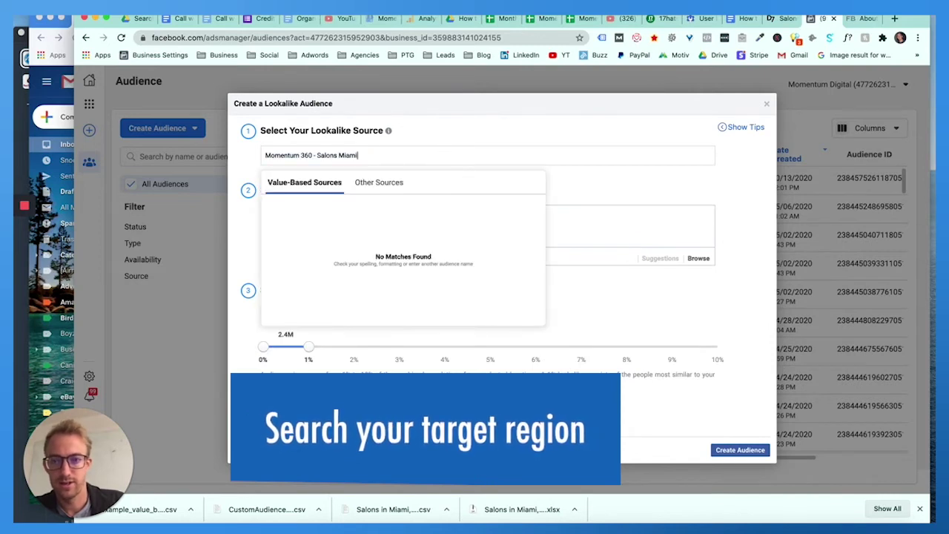
type("- US Lookalike 1%")
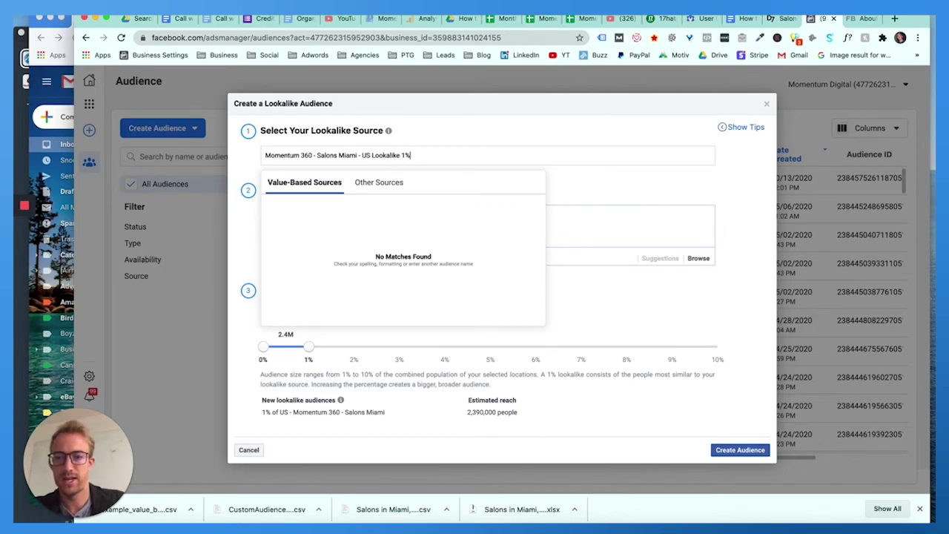
left_click(517, 140)
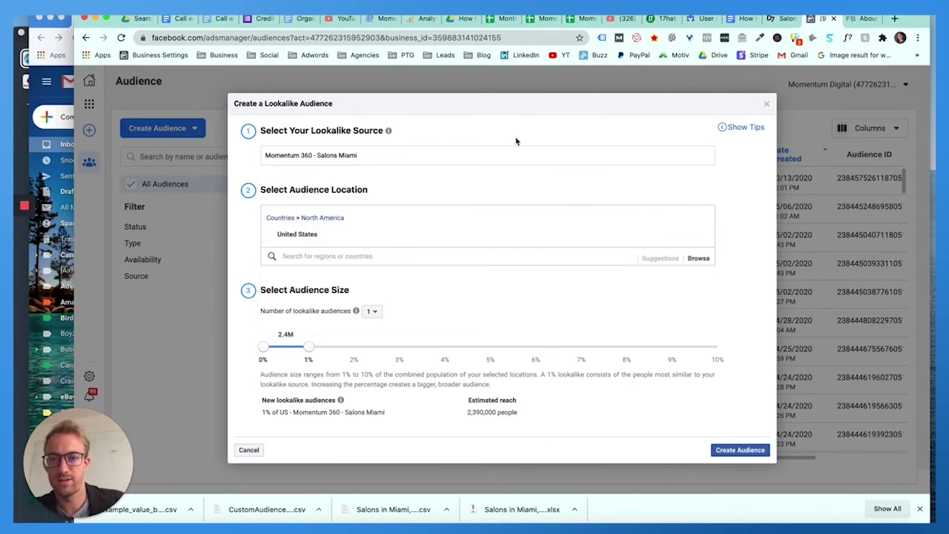
left_click(430, 158)
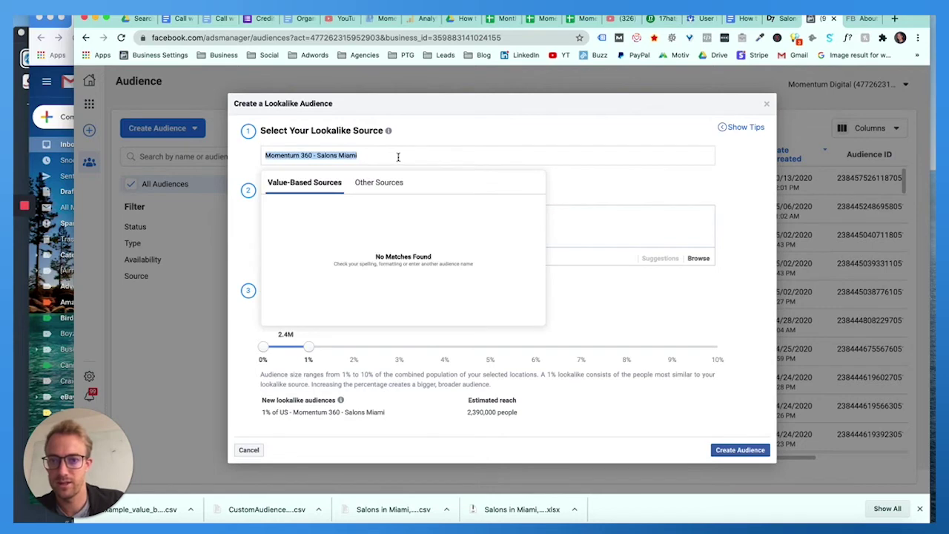
left_click(399, 157)
left_click(441, 141)
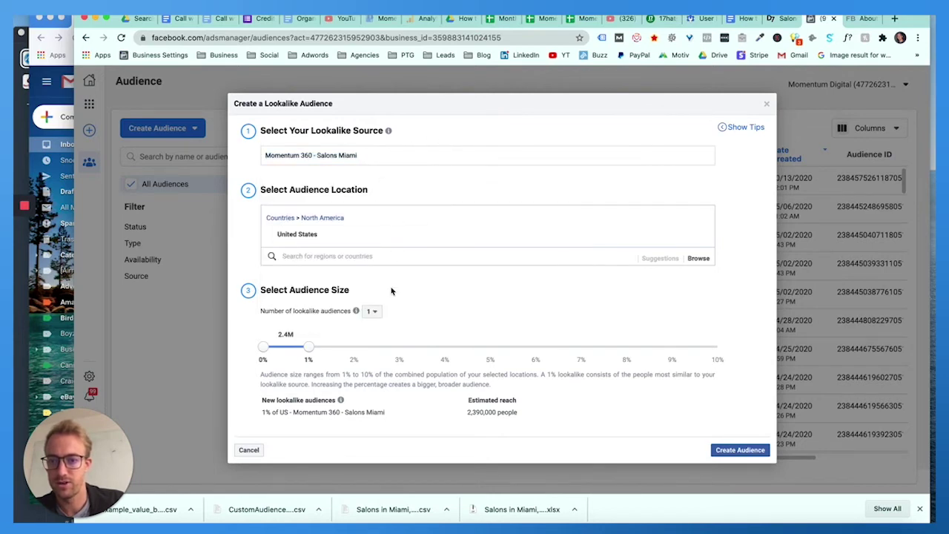
mouse_move(358, 319)
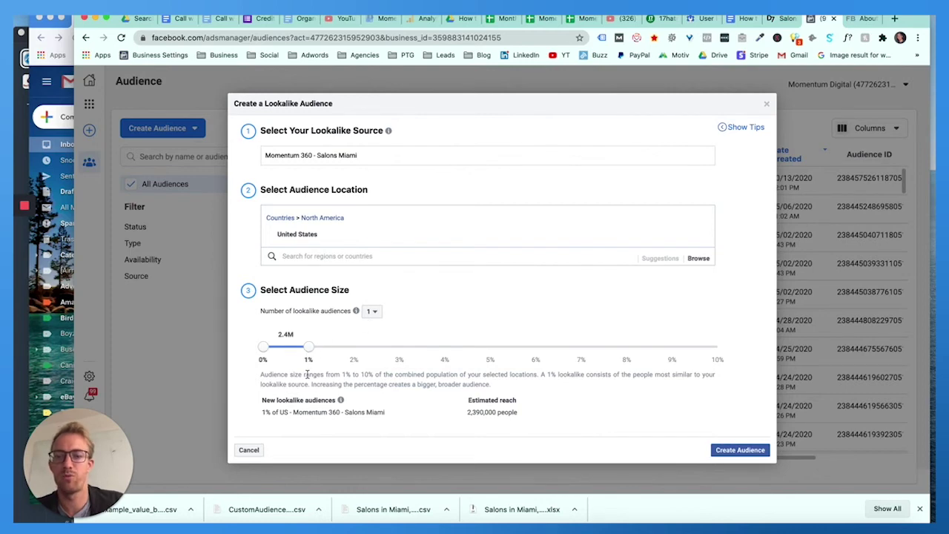
left_click(740, 450)
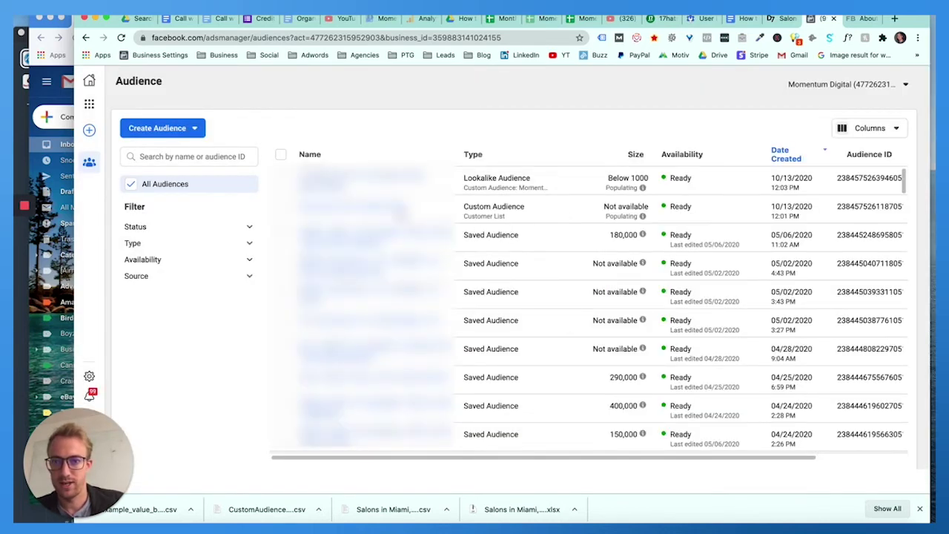
Open the Momentum 360 - Salons Miami audience and choose Create Ad from its Actions.
left_click_drag(399, 214, 348, 157)
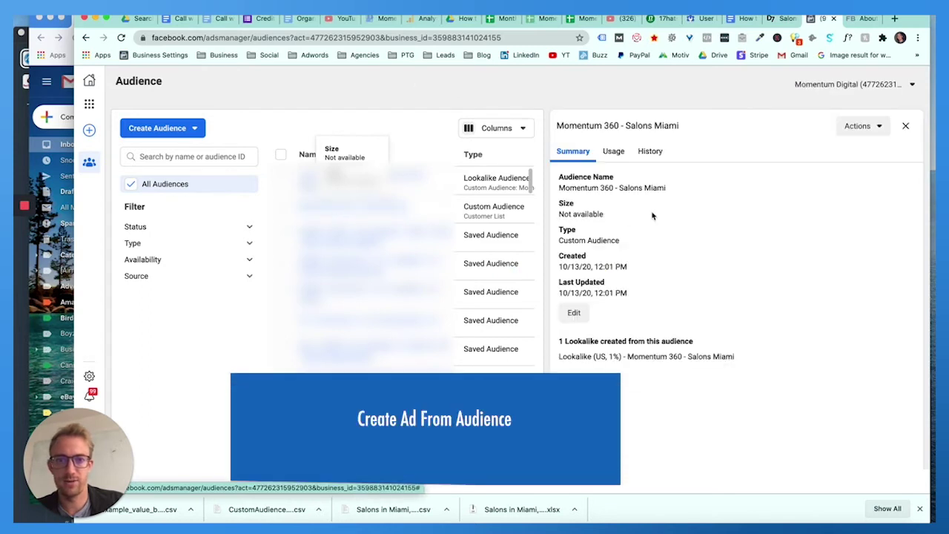
left_click(868, 130)
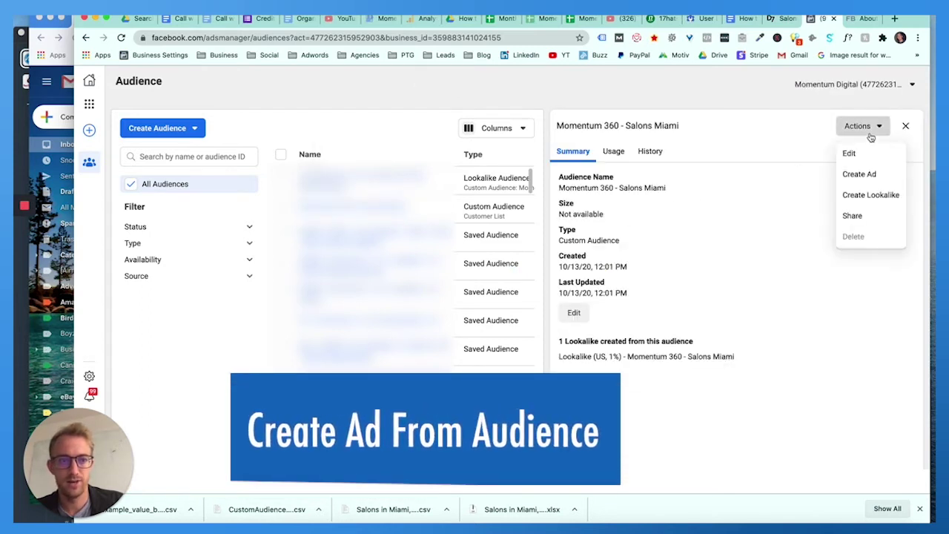
left_click(862, 173)
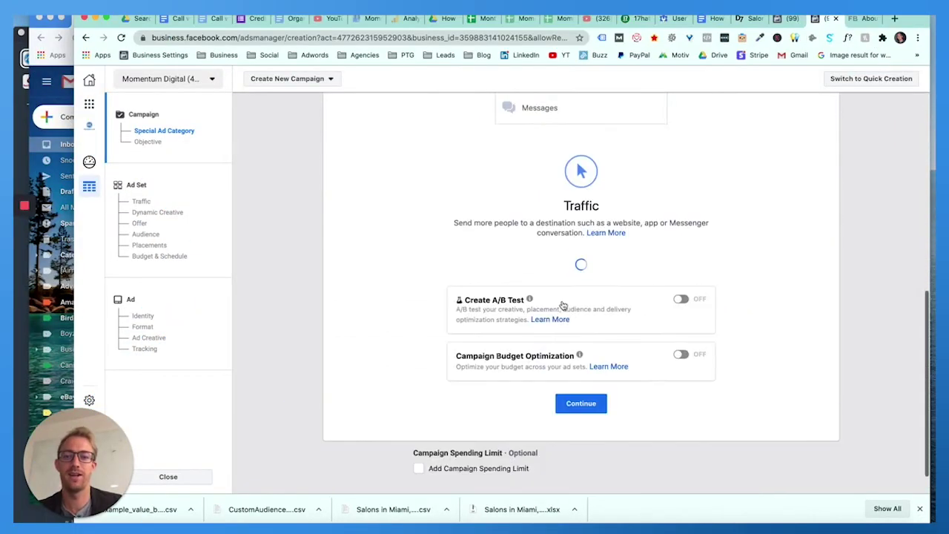
Name the campaign 'Miami - Salons + Lookalikes Audiences (Traffic)' and continue to the ad set.
scroll(610, 250, "down", 2)
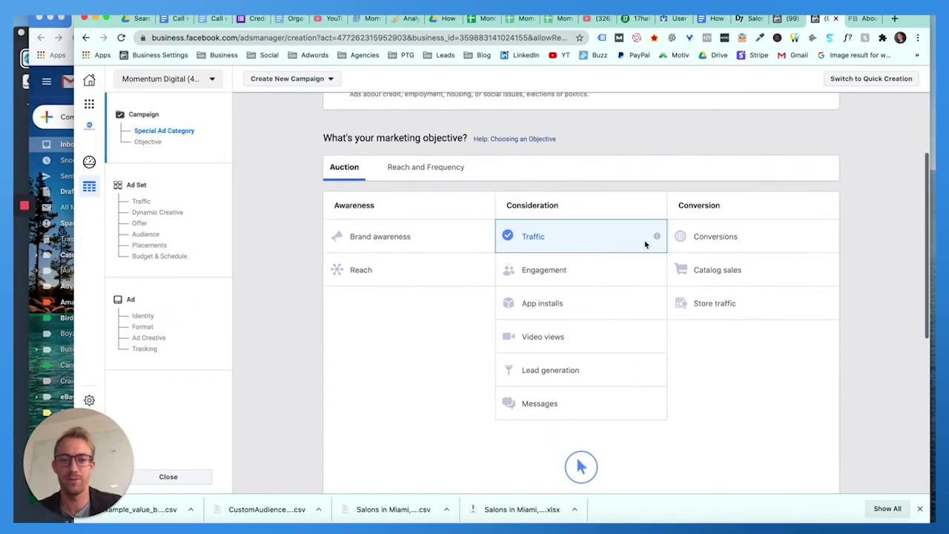
scroll(609, 288, "down", 8)
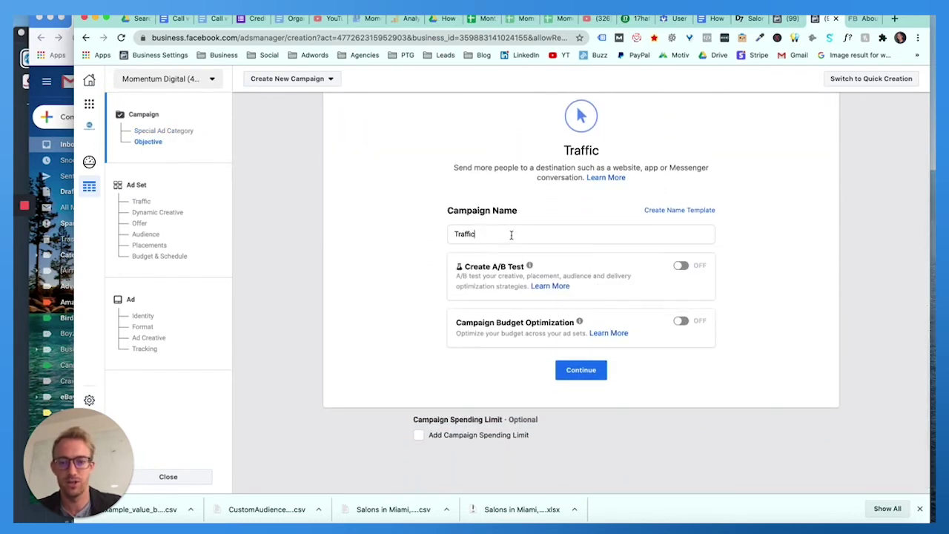
triple_click(511, 234)
type("Mia")
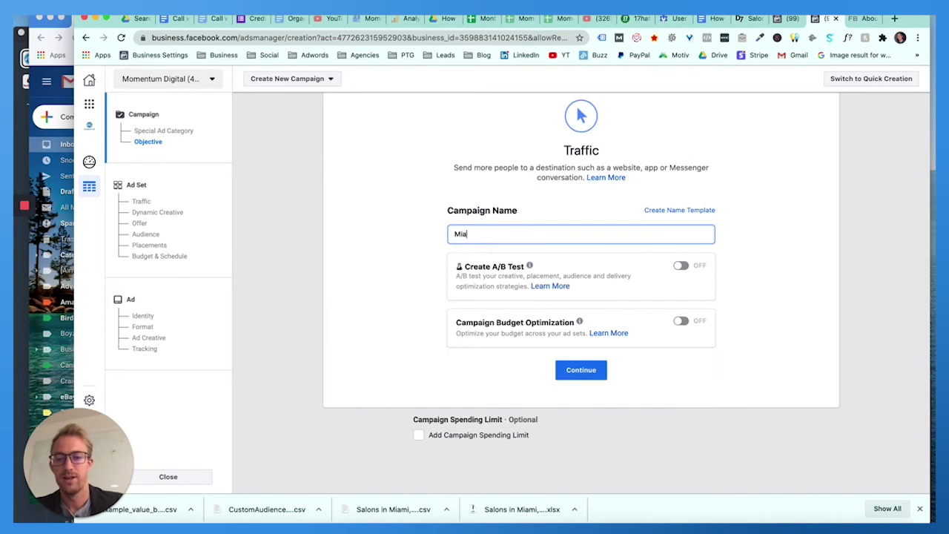
type("mi - Salons + L")
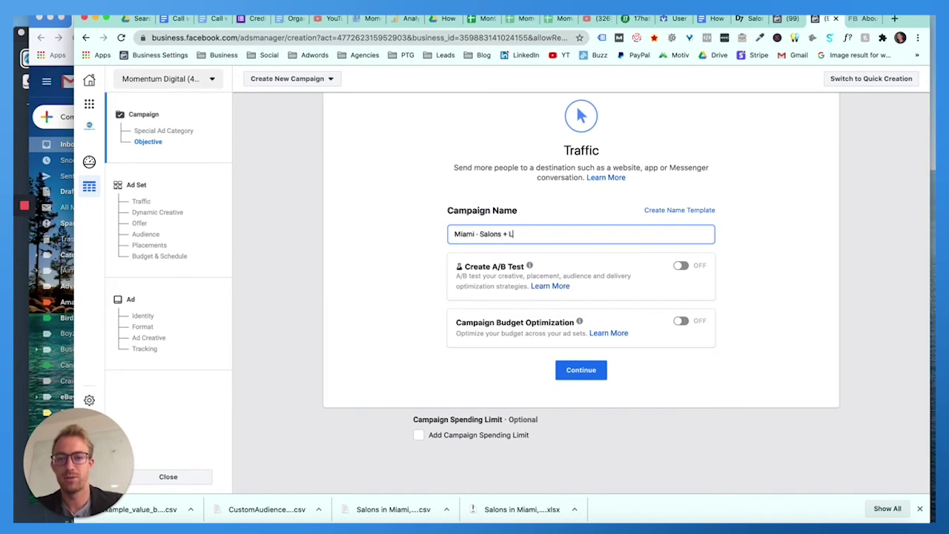
type("ookalikes")
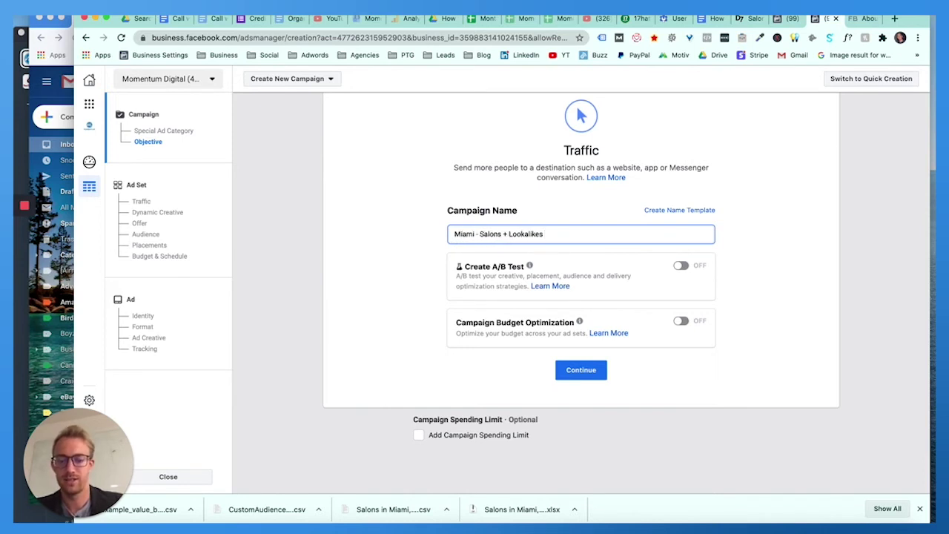
type(" Audiences")
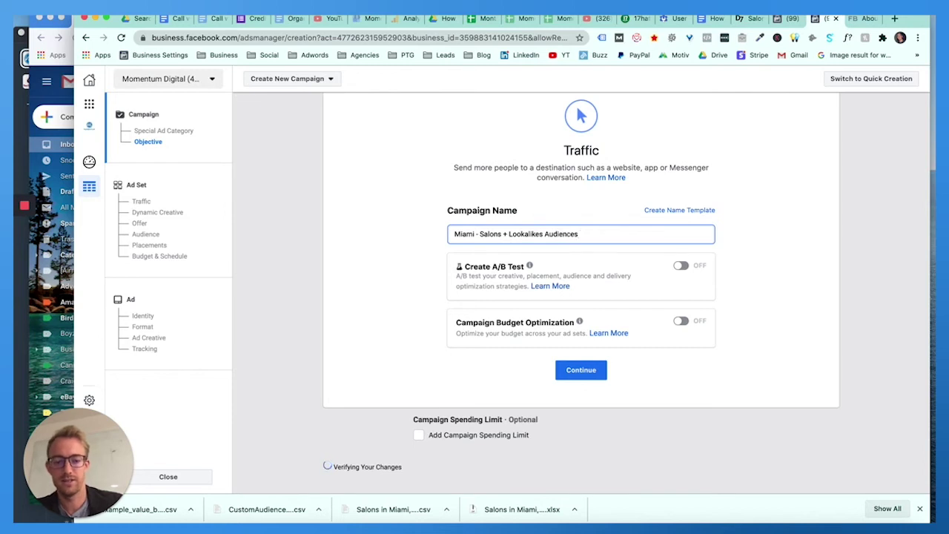
type(" (Traffic")
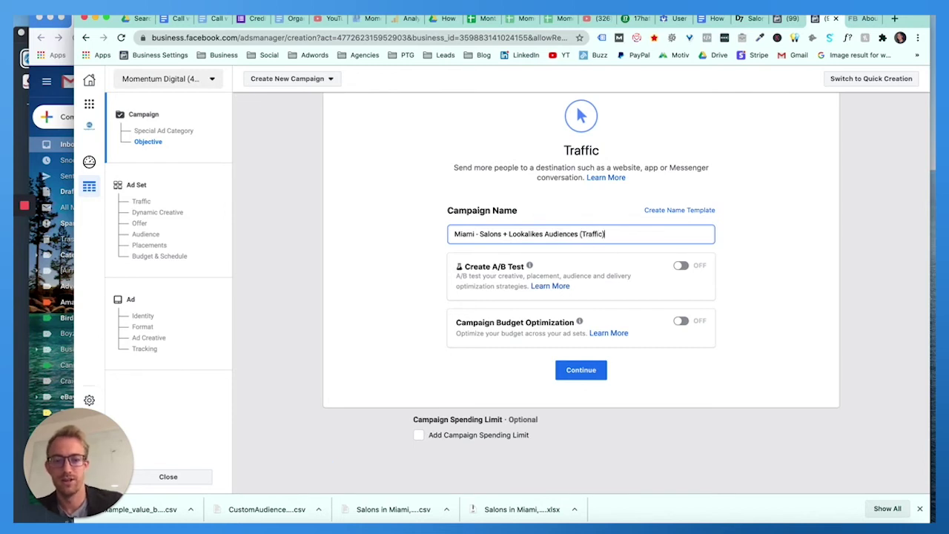
left_click(574, 371)
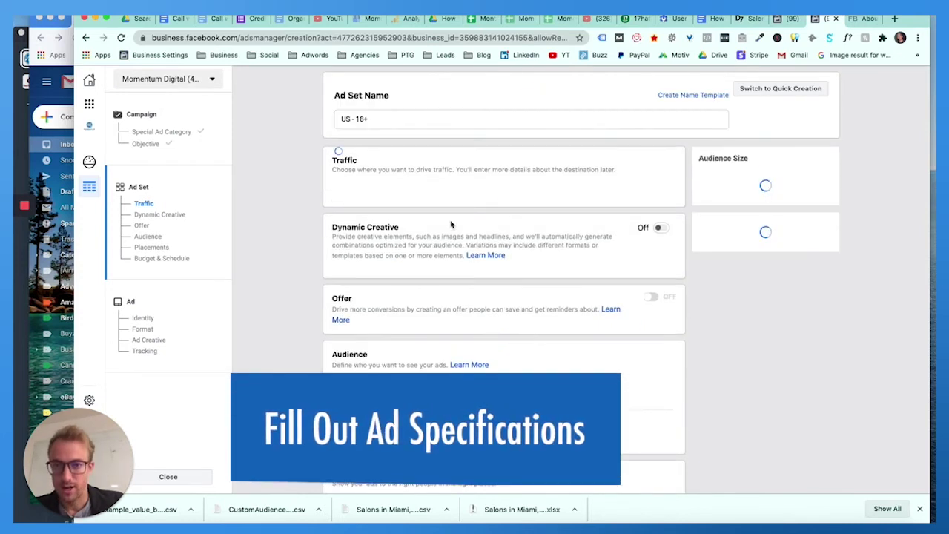
Replace the default ad set name US - 18+ with 'Miami Salons + Lookalikes'.
triple_click(407, 120)
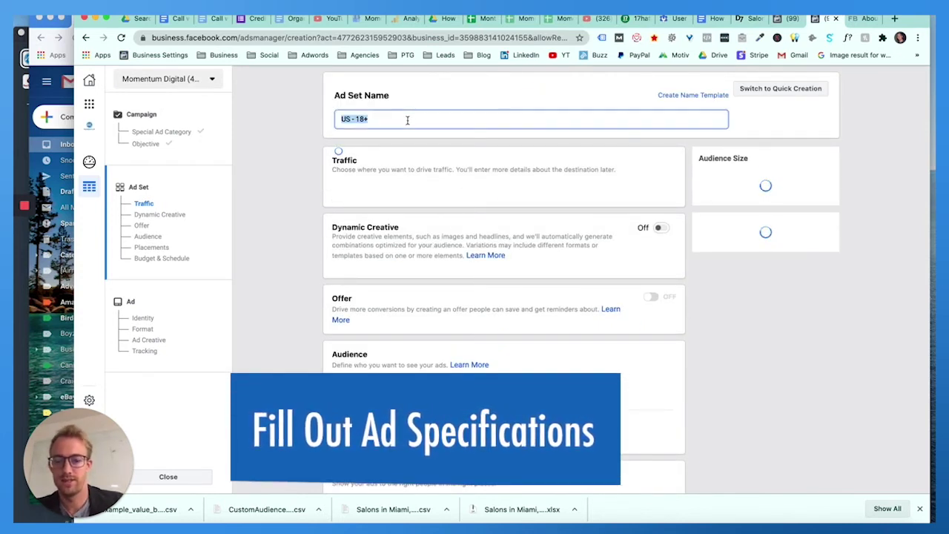
type("Miami Sa")
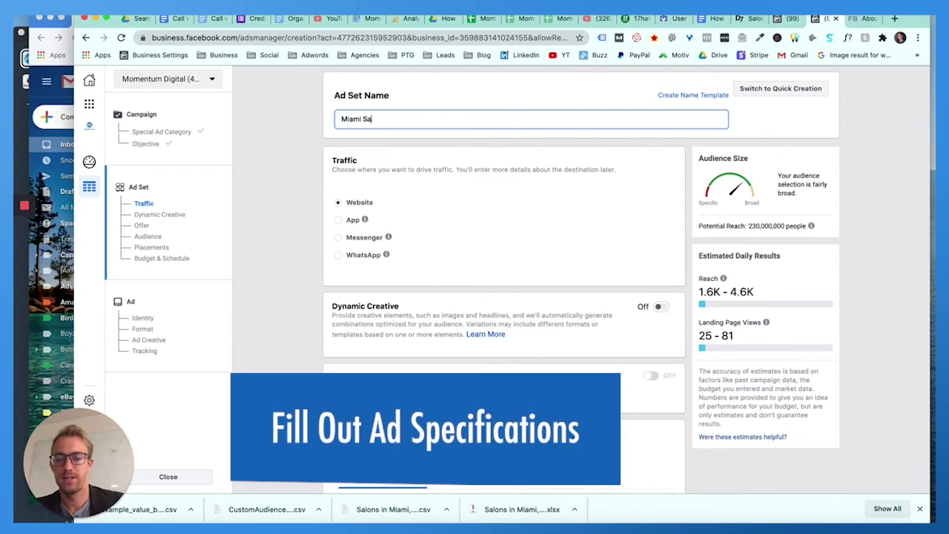
type("lons + Lookalikes")
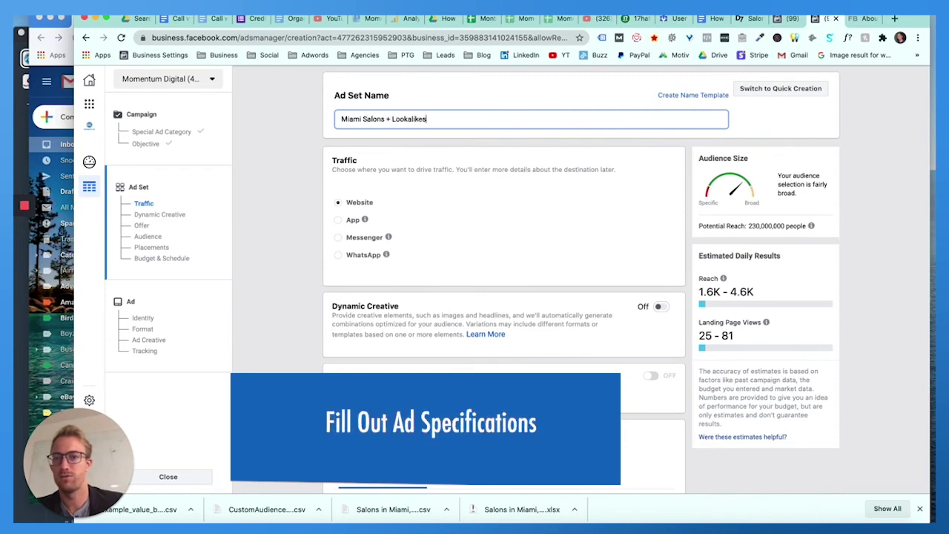
scroll(370, 233, "down", 1)
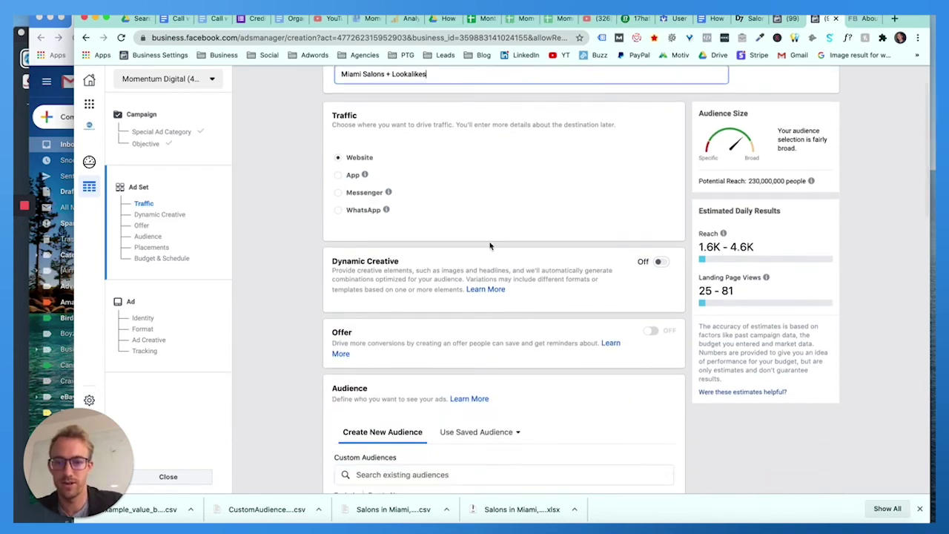
scroll(490, 246, "down", 3)
Add the Momentum 360 - Salons Miami list and its 1% lookalike as custom audiences.
left_click(368, 336)
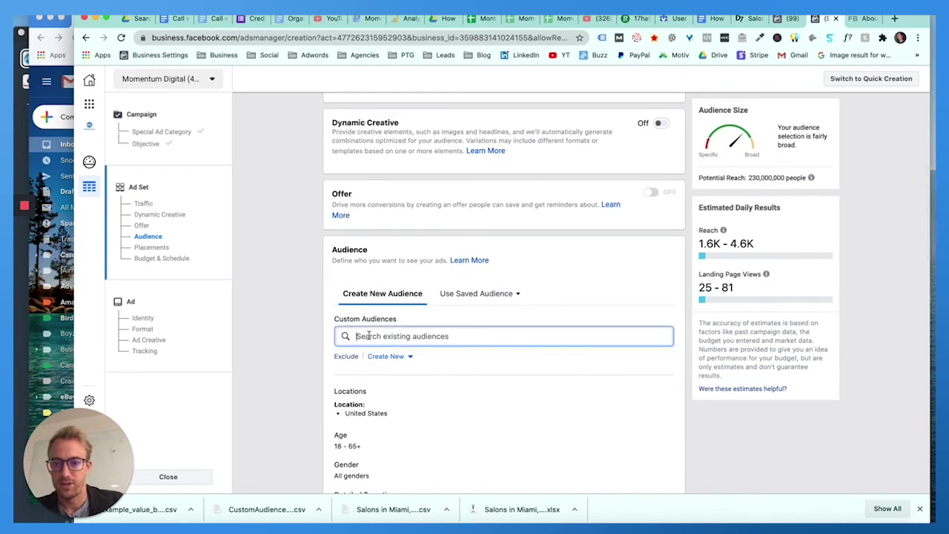
type("salon")
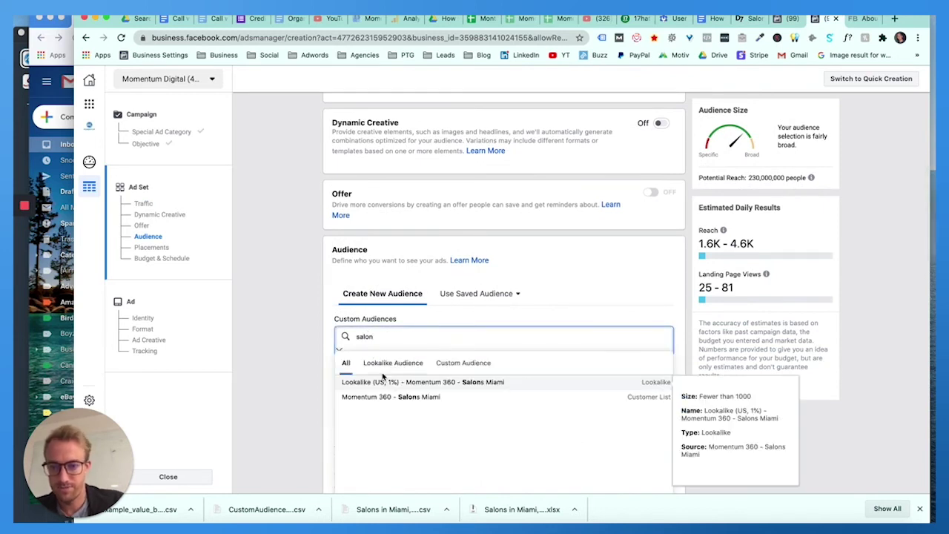
left_click(437, 393)
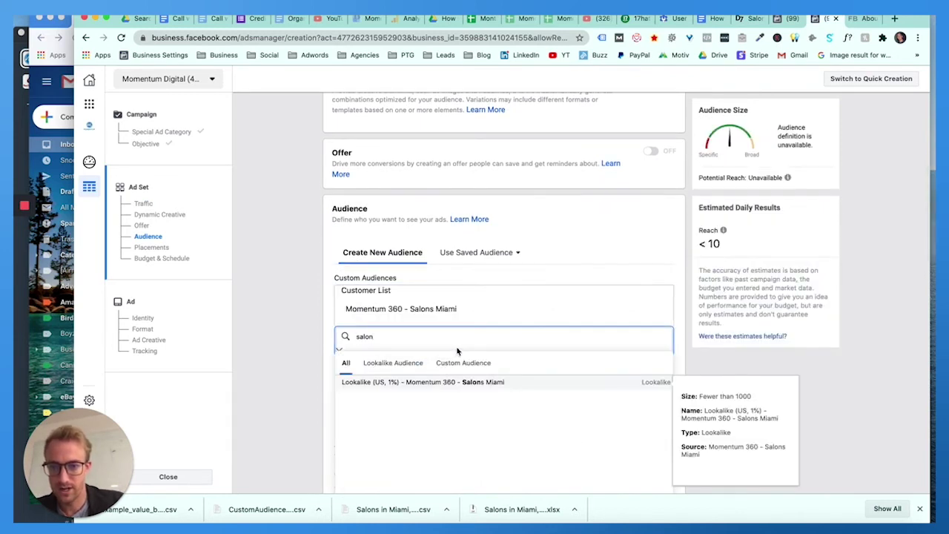
left_click(409, 382)
left_click(314, 353)
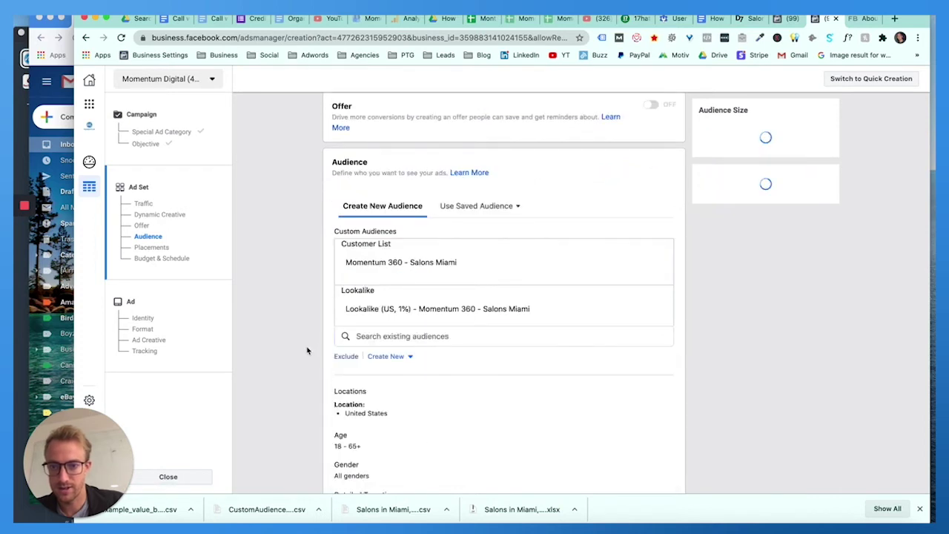
Set the ad set's target location to Florida.
scroll(617, 344, "down", 1)
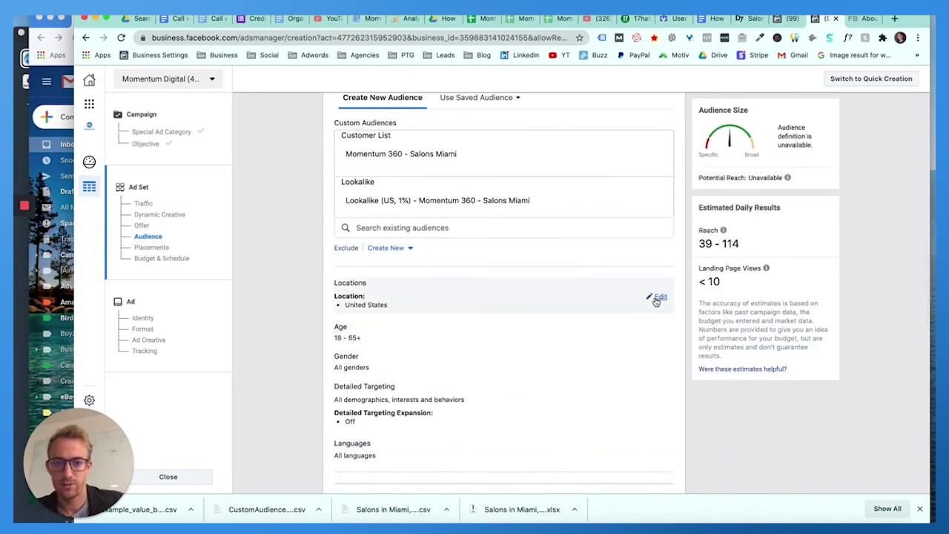
left_click(656, 296)
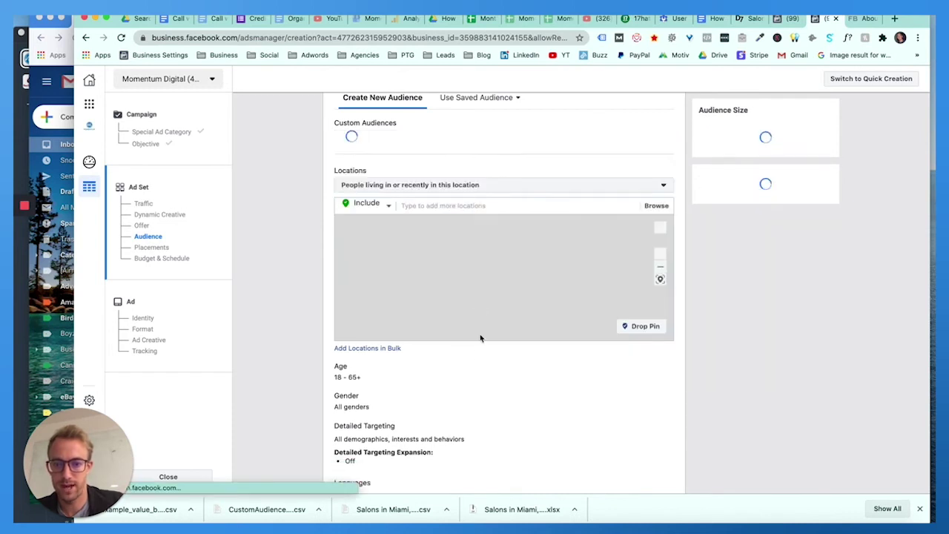
left_click(455, 317)
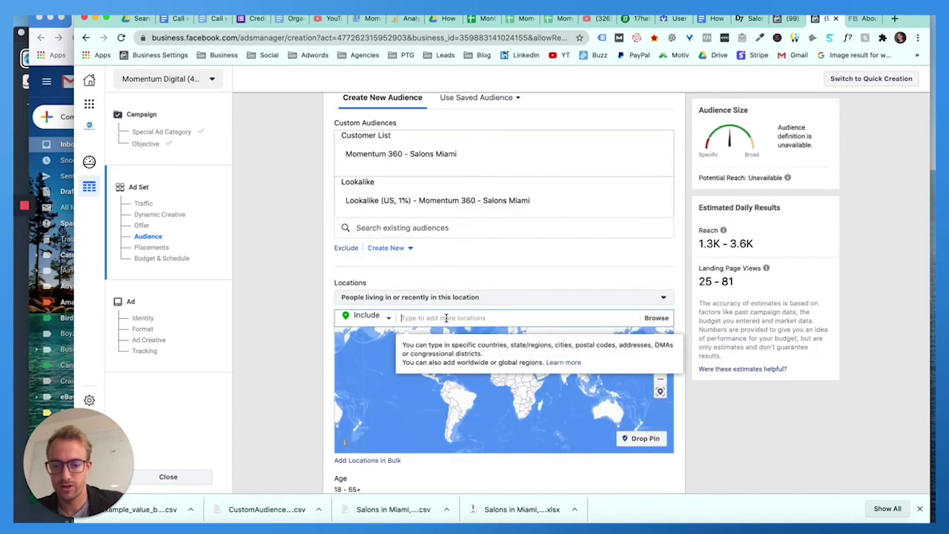
type("florida")
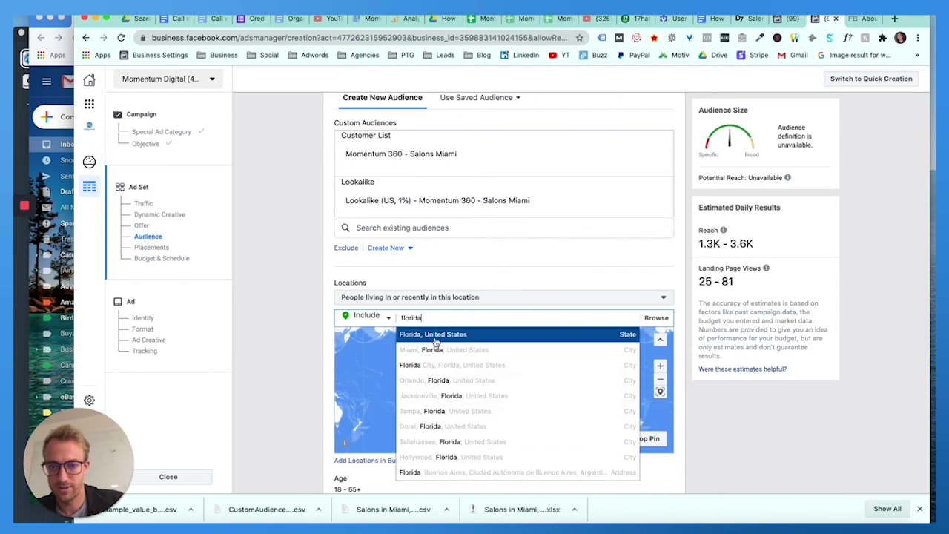
key("Return")
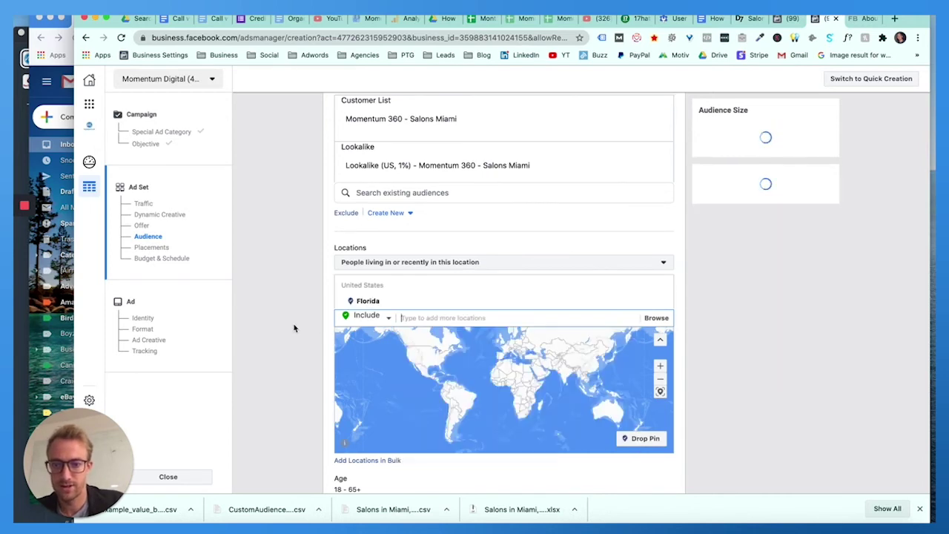
Set the age range to a minimum of 25 and a maximum of 55.
scroll(294, 328, "down", 3)
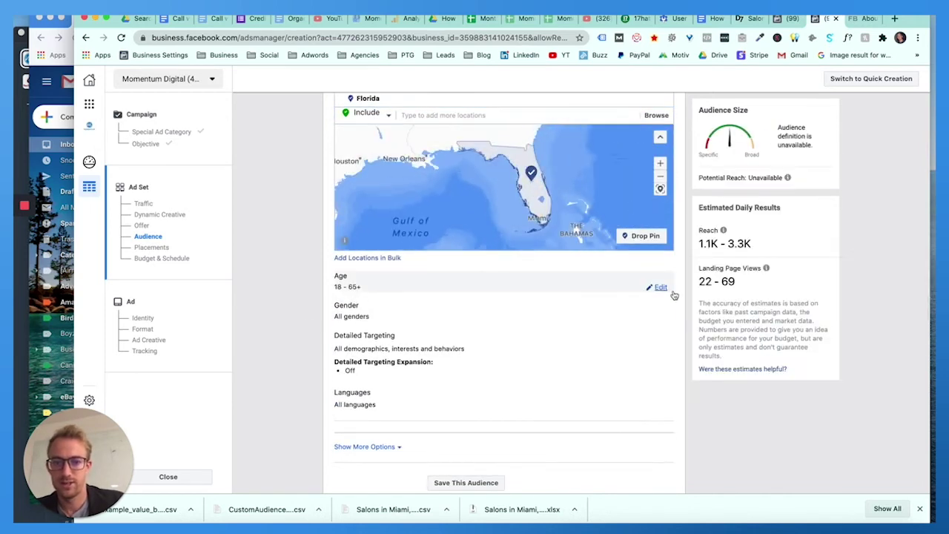
left_click(662, 289)
left_click(353, 294)
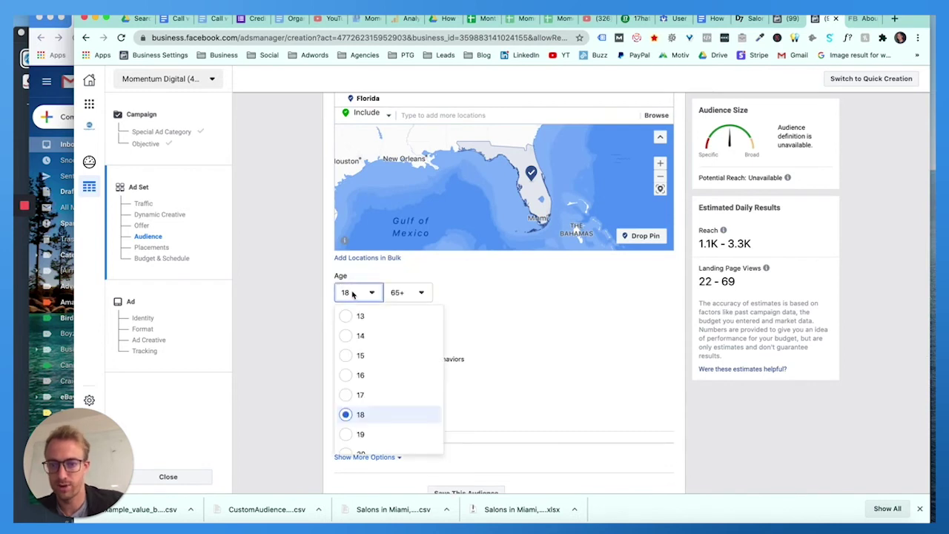
scroll(381, 403, "down", 2)
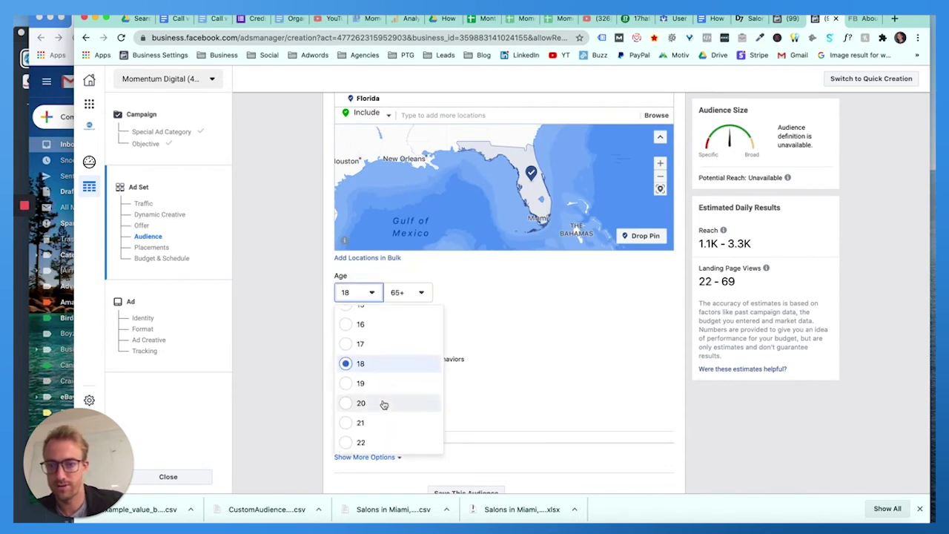
left_click(408, 295)
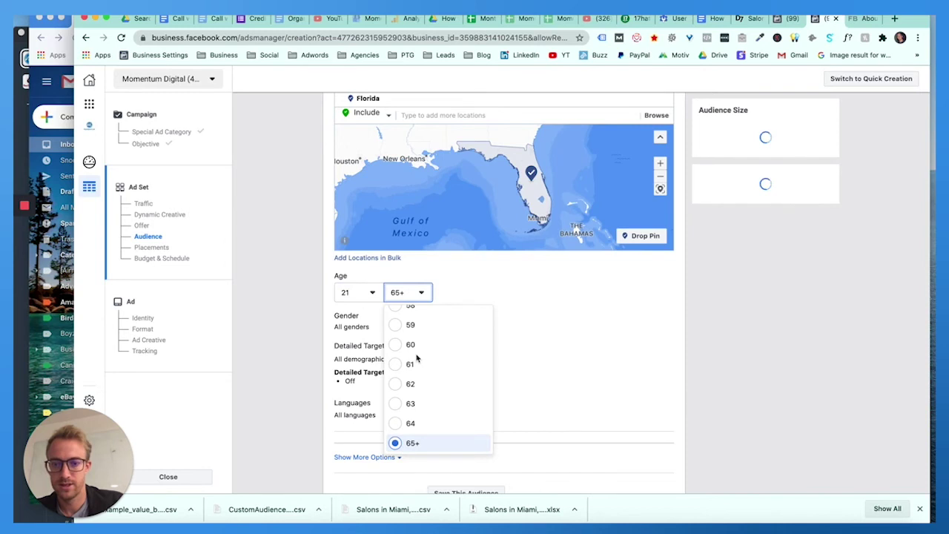
scroll(416, 358, "up", 3)
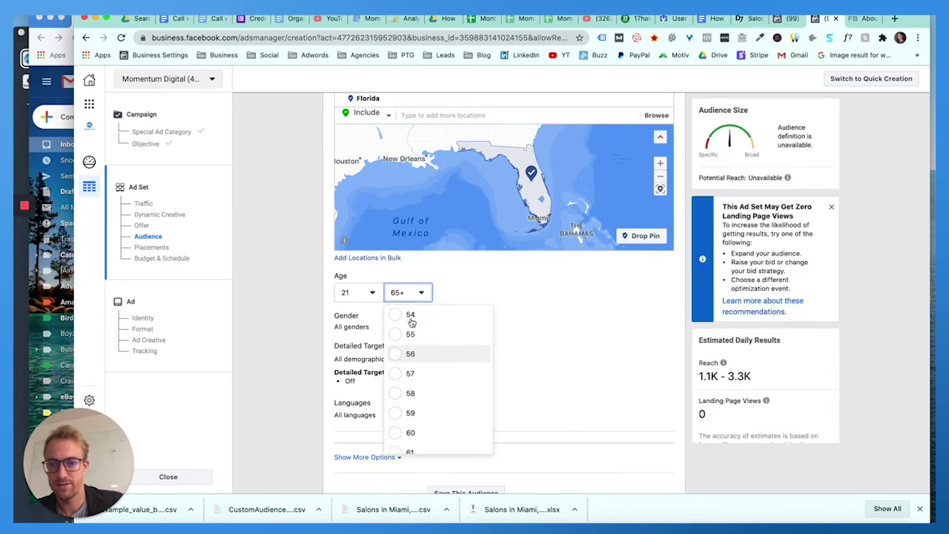
left_click(411, 336)
left_click(371, 295)
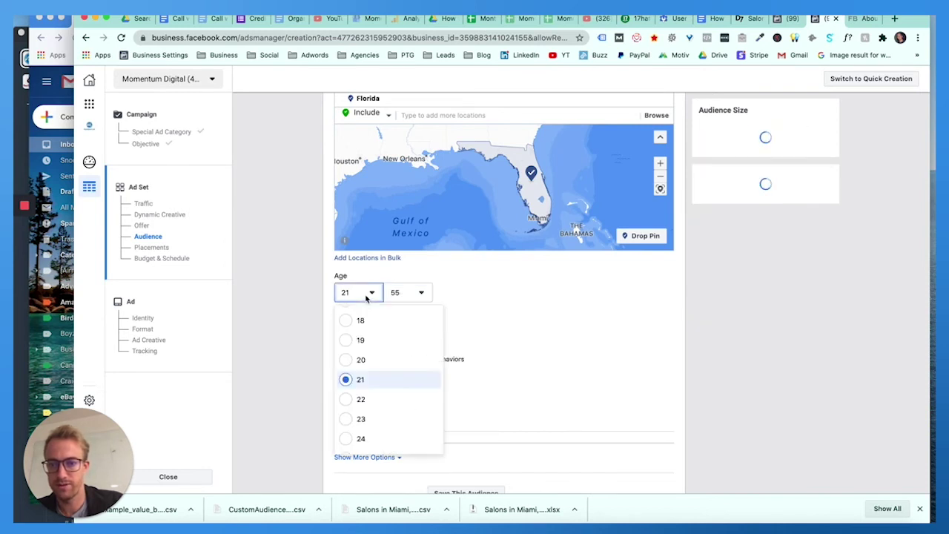
scroll(383, 402, "down", 1)
left_click(363, 434)
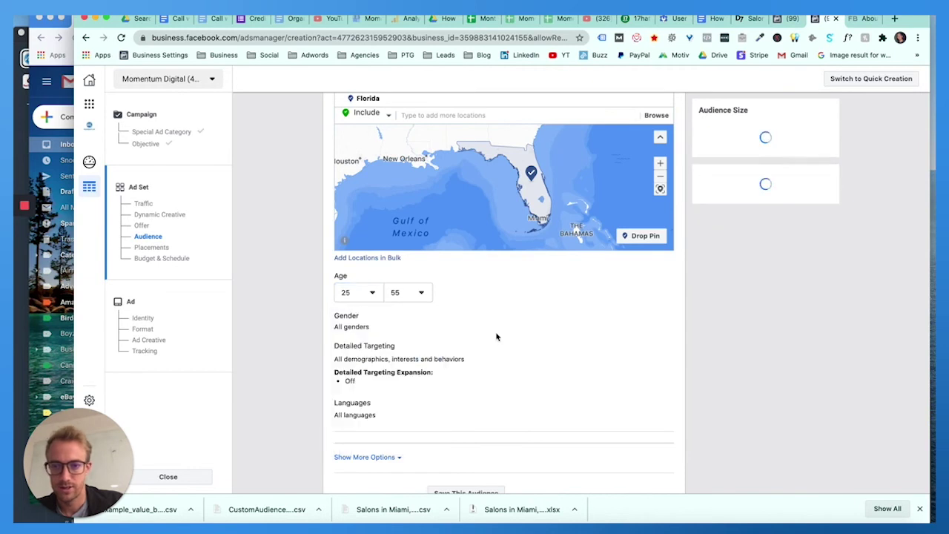
scroll(497, 338, "down", 1)
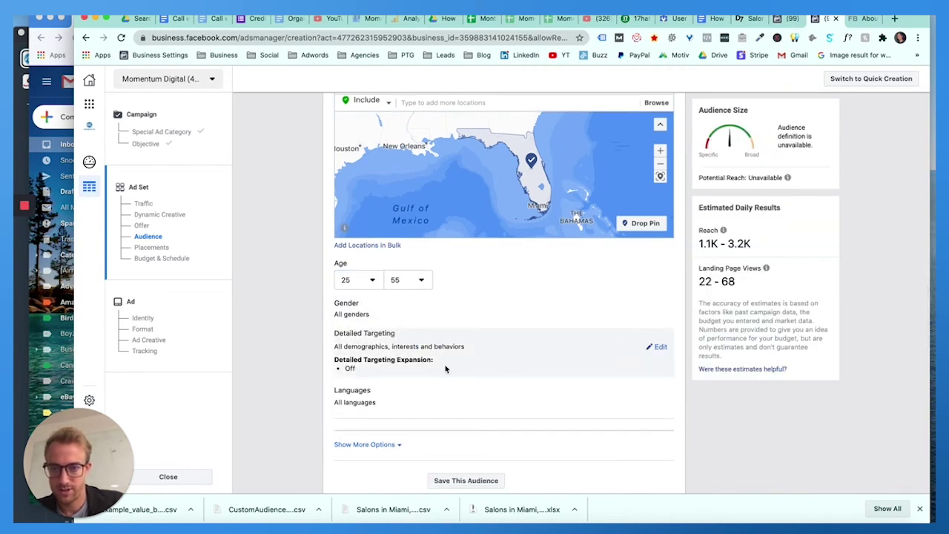
Change the ad set's daily budget from $20.00 to $3.00.
scroll(445, 368, "down", 10)
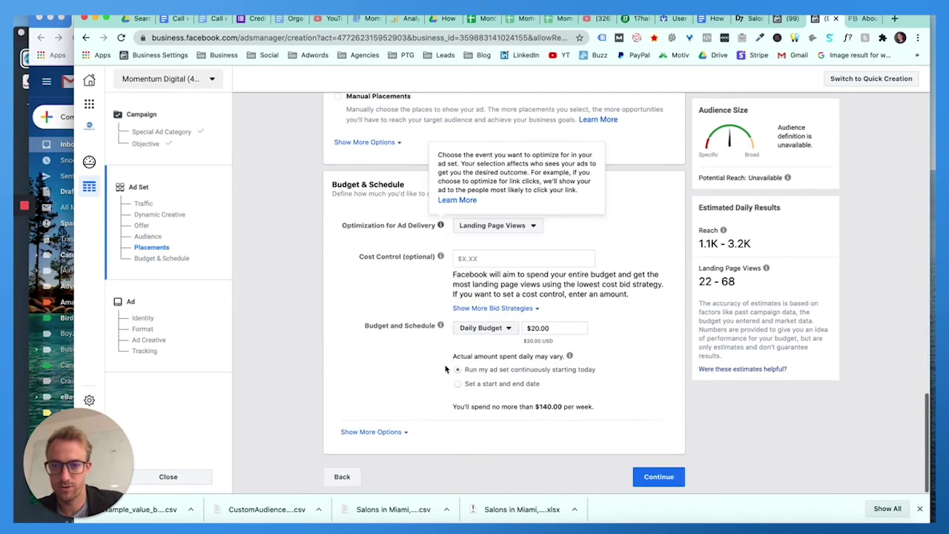
scroll(447, 367, "up", 2)
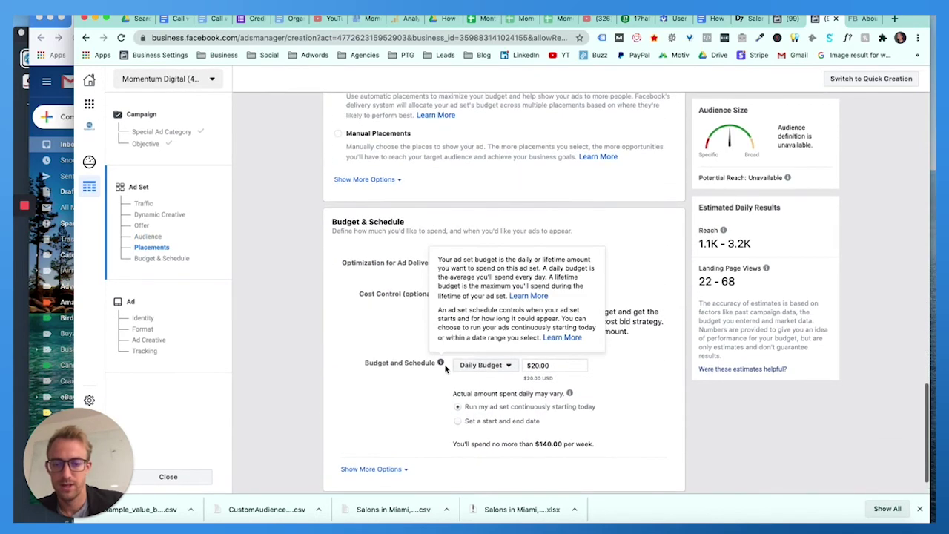
left_click(539, 365)
left_click(636, 371)
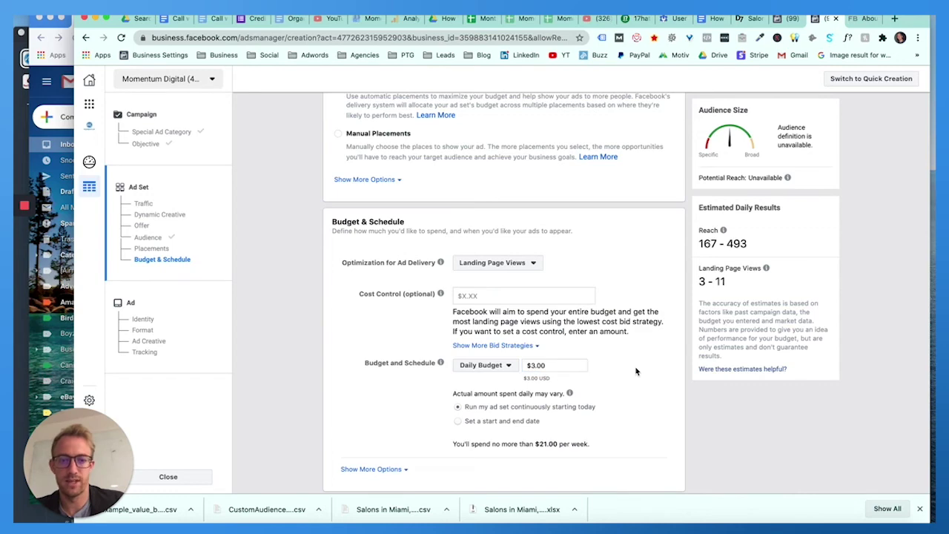
Scroll through the ad set to review the audience settings and updated estimated daily results.
scroll(635, 371, "up", 10)
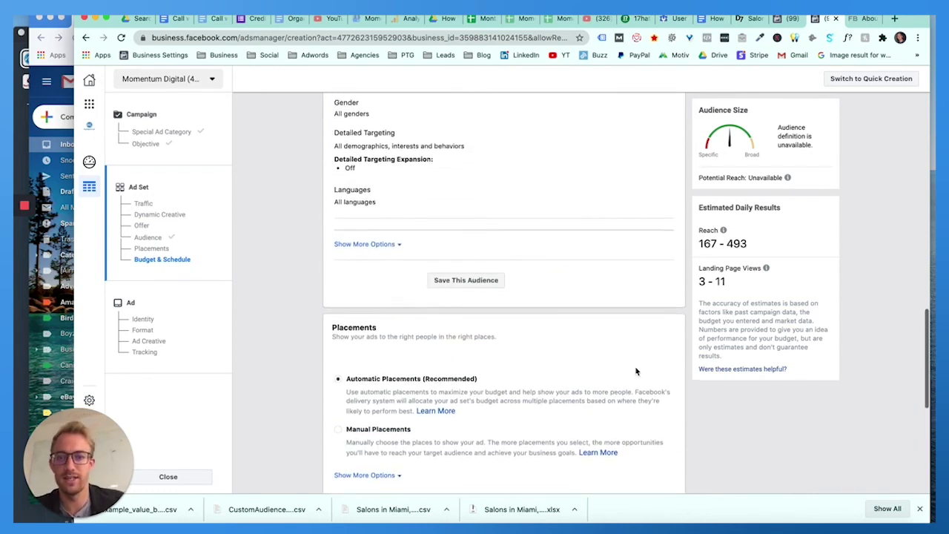
scroll(635, 371, "up", 10)
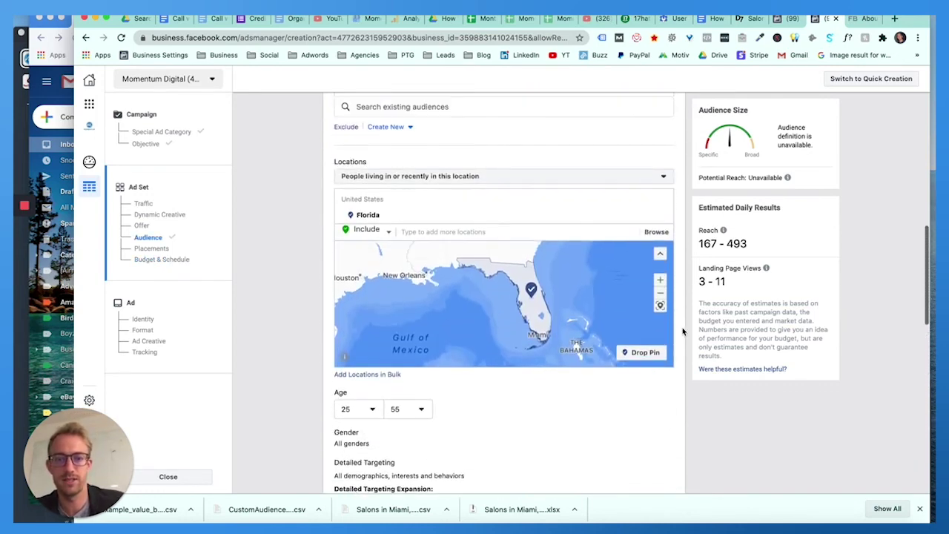
scroll(540, 192, "down", 5)
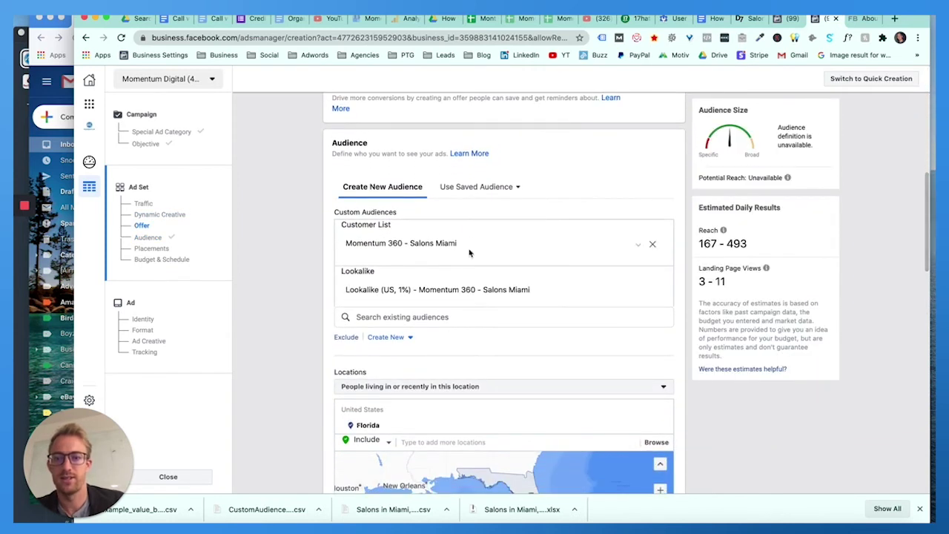
scroll(475, 252, "down", 3)
scroll(468, 253, "down", 3)
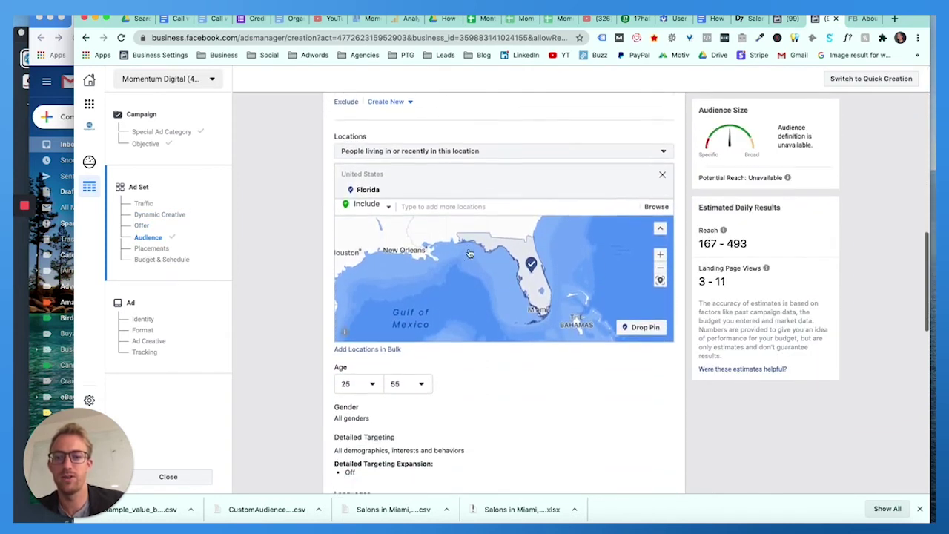
scroll(373, 350, "down", 4)
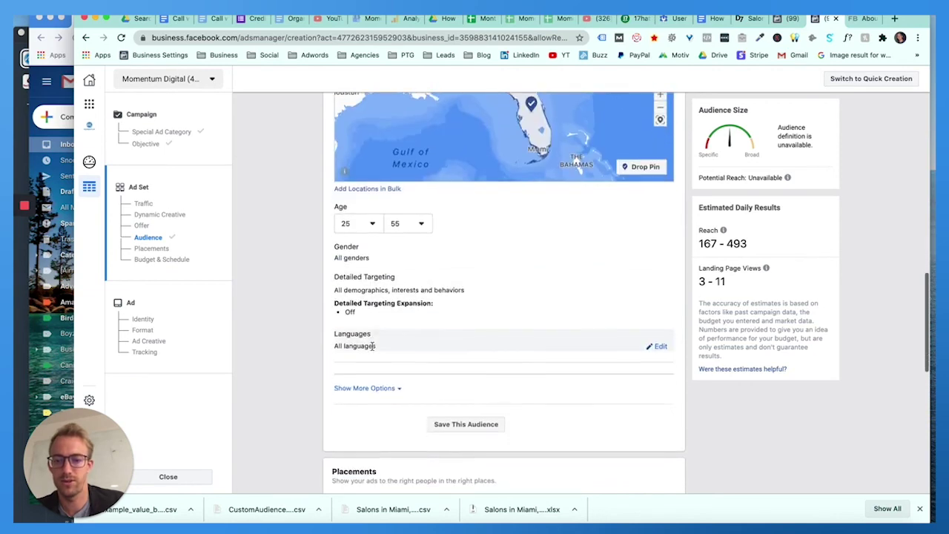
scroll(433, 256, "down", 5)
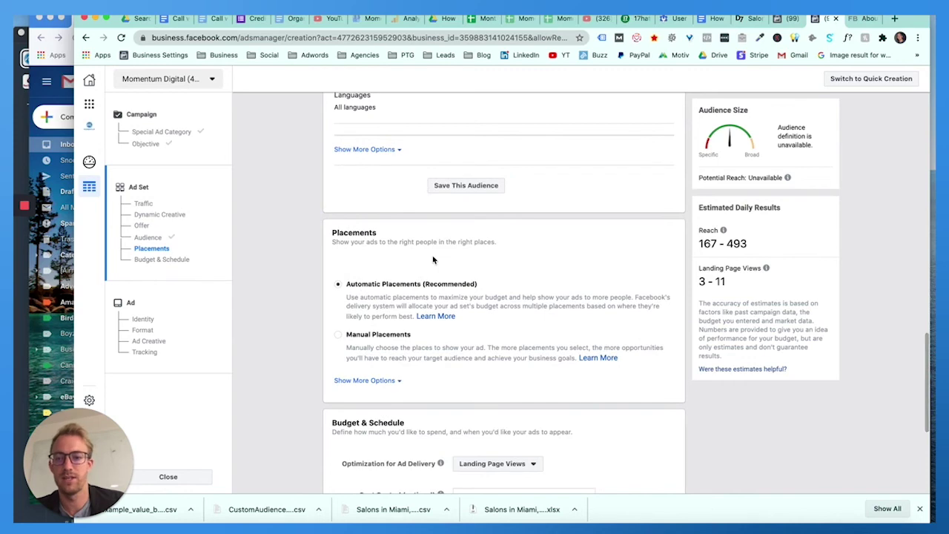
scroll(433, 259, "down", 1)
scroll(434, 307, "down", 5)
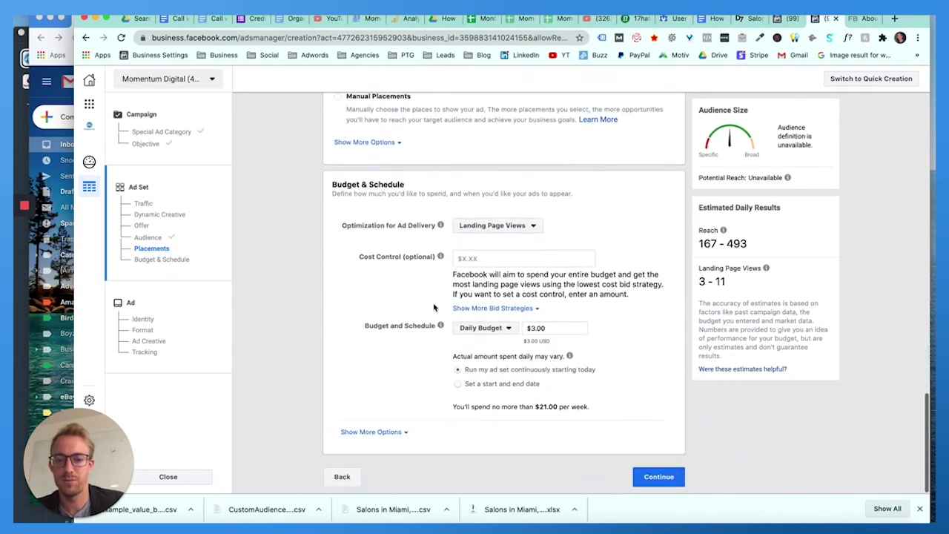
Continue to the ad step and change its format from Carousel to Single Image or Video.
left_click(652, 477)
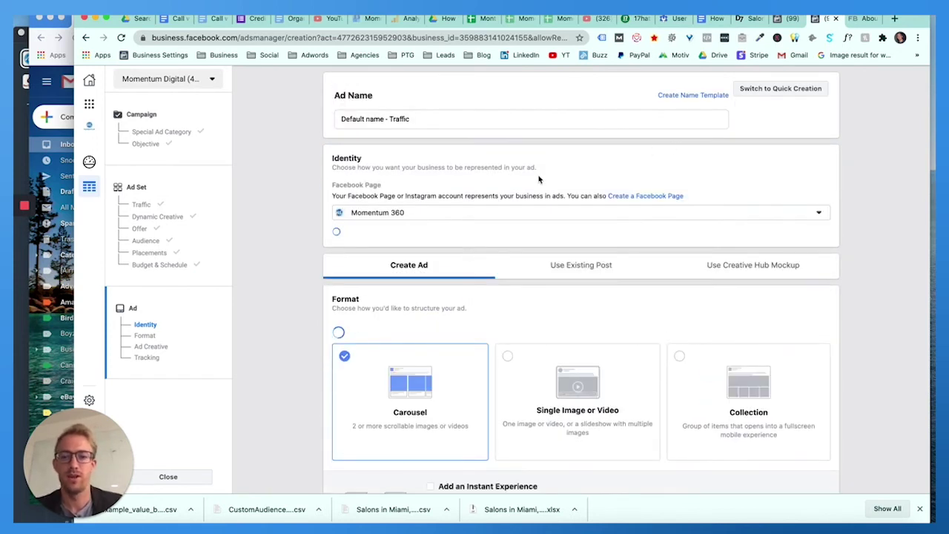
scroll(520, 297, "down", 1)
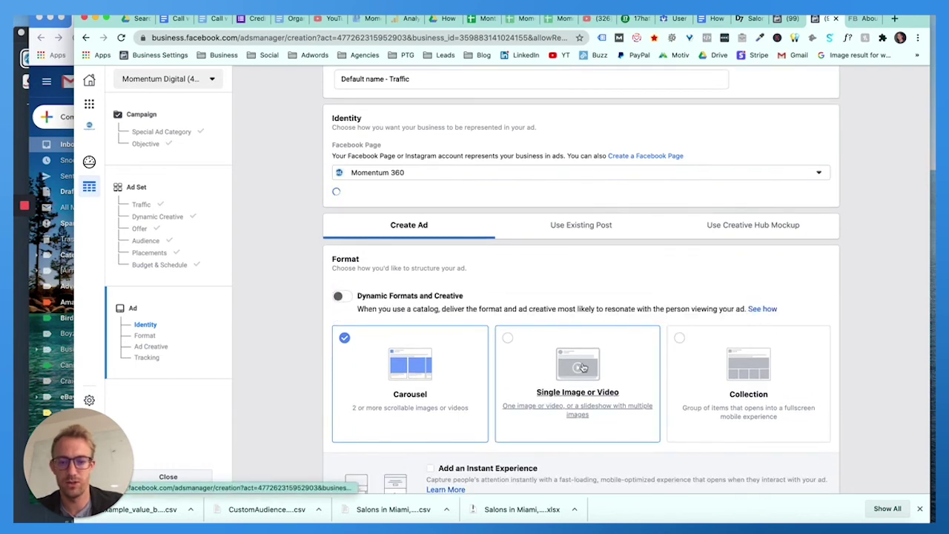
left_click(583, 368)
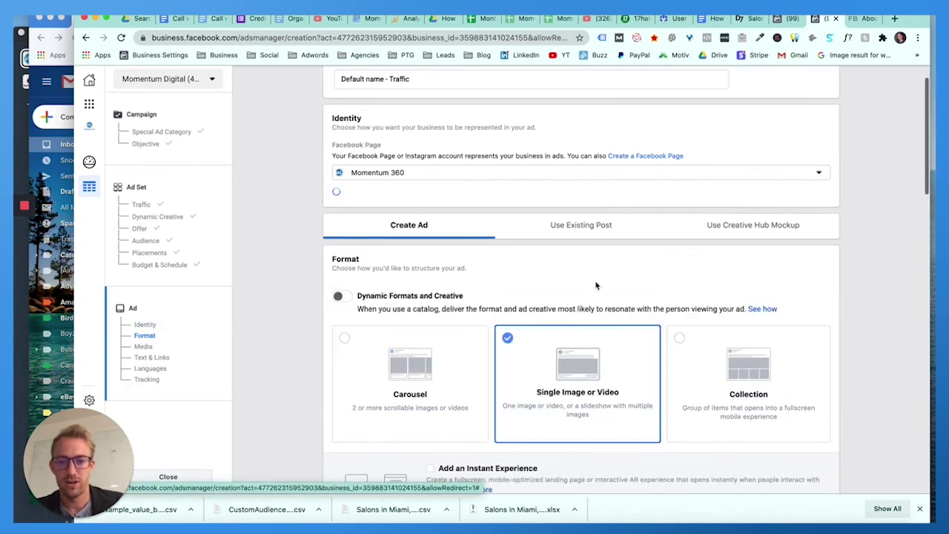
scroll(596, 285, "down", 5)
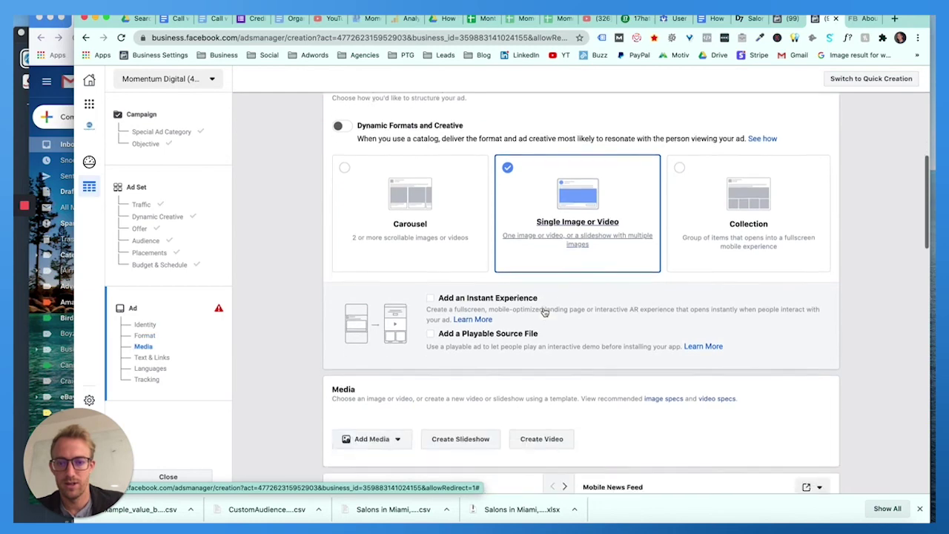
Upload IMG_8337.MOV from Downloads as the ad's video, then scroll toward Text & Links.
left_click(392, 362)
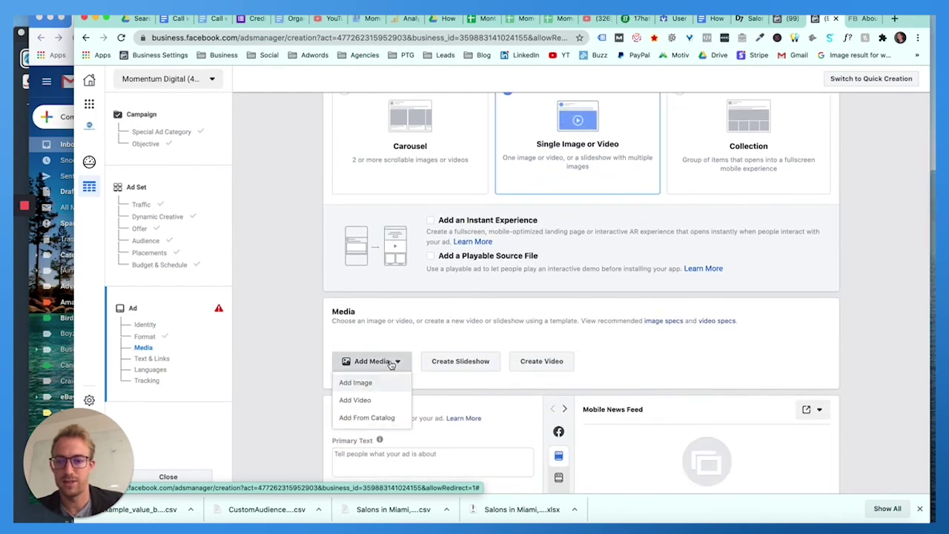
left_click(356, 401)
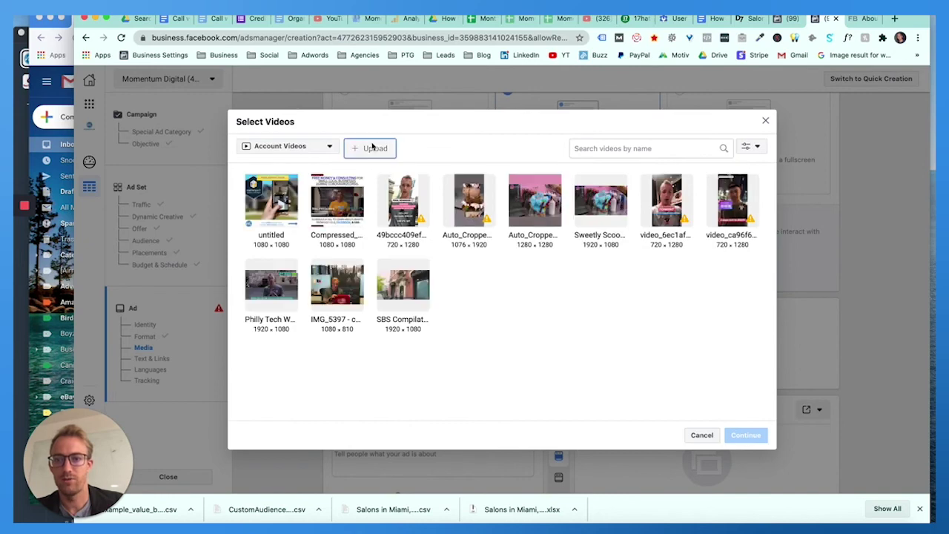
left_click(372, 147)
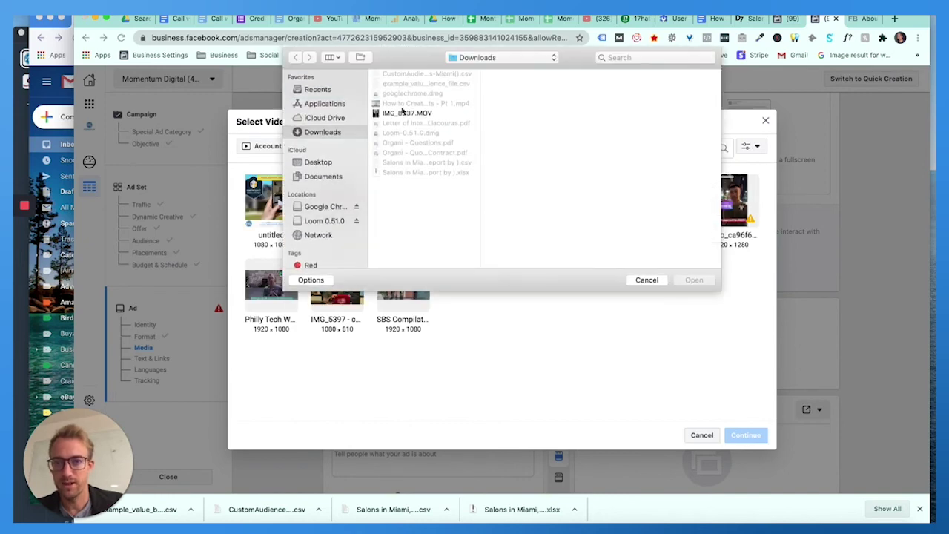
double_click(408, 114)
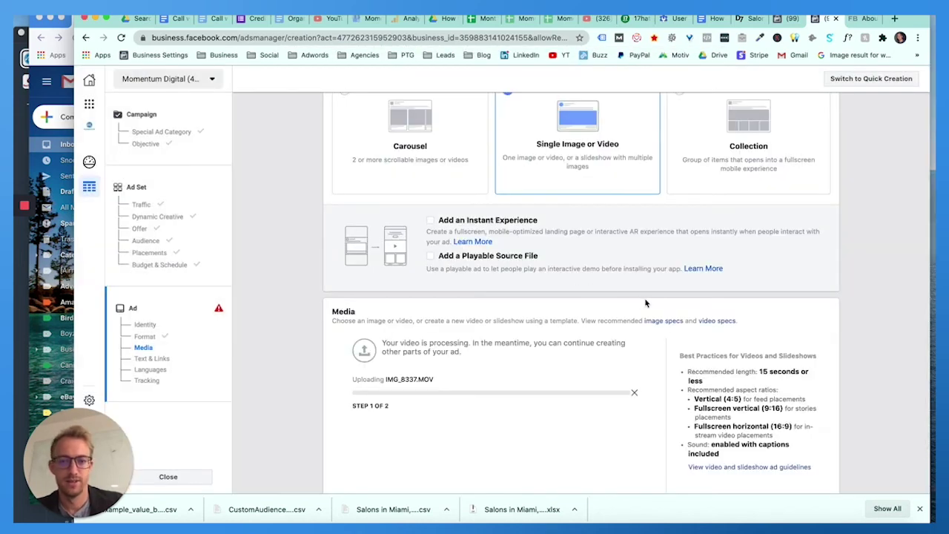
scroll(508, 331, "down", 8)
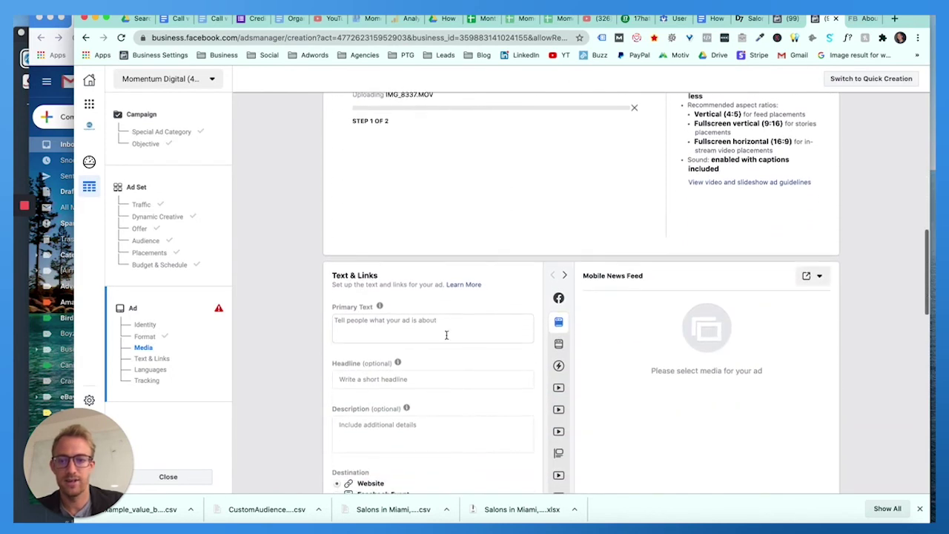
scroll(419, 362, "down", 3)
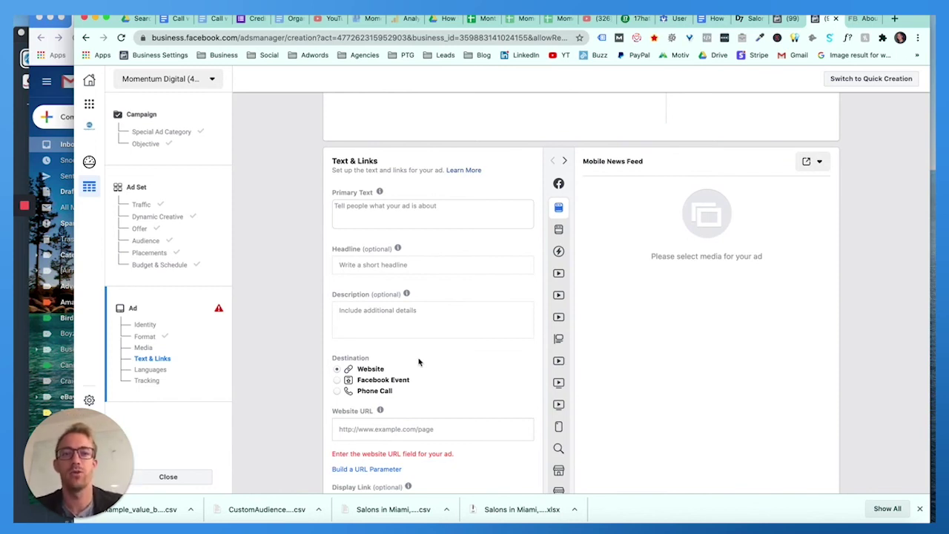
Switch to the D7 Lead Finder tab showing the Salons In Miami, FL results.
left_click(746, 20)
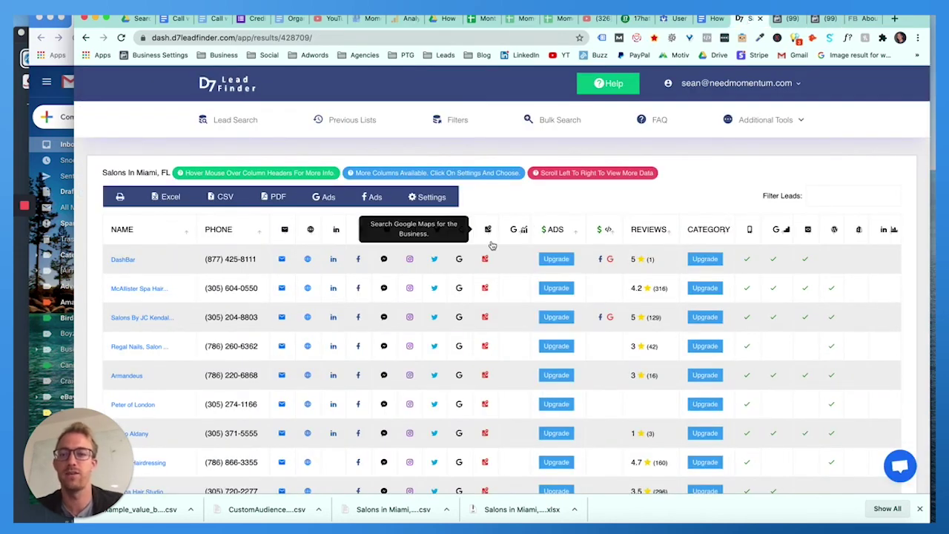
mouse_move(539, 232)
scroll(540, 234, "up", 1)
scroll(540, 234, "down", 1)
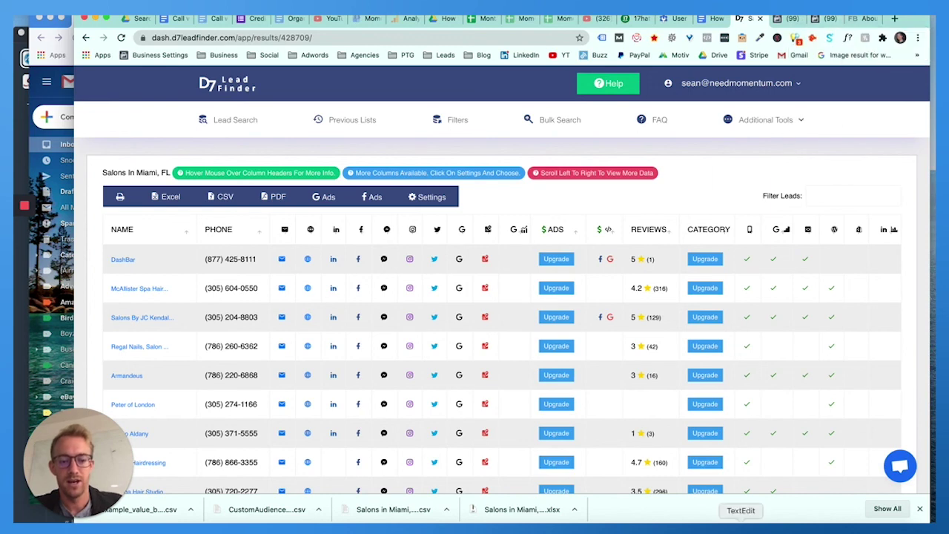
Briefly view and dismiss the Downloads stack, then scroll through the salon listings.
left_click(790, 510)
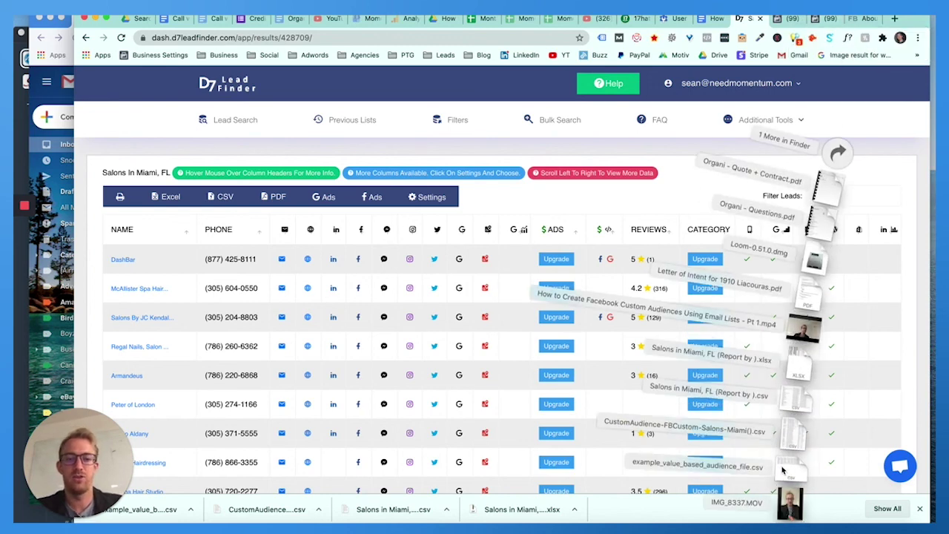
left_click(647, 154)
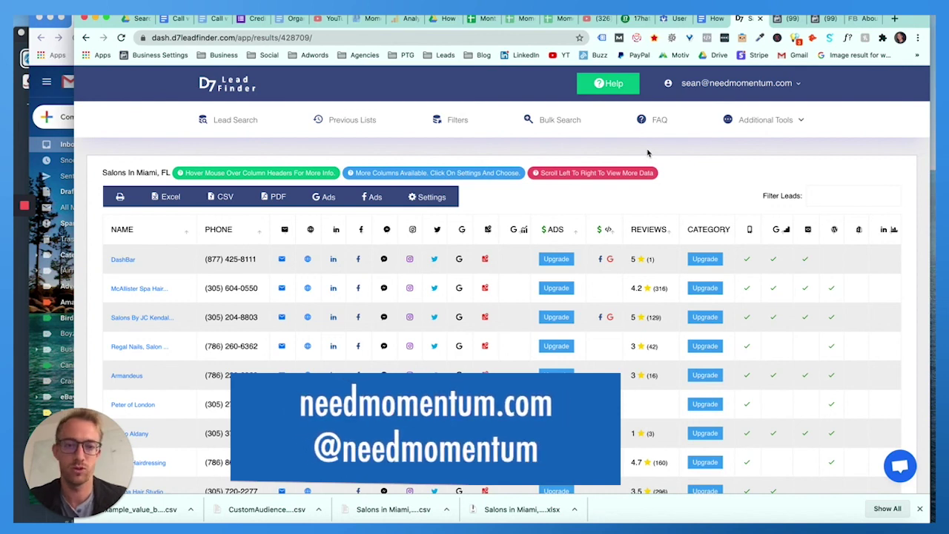
scroll(648, 153, "down", 1)
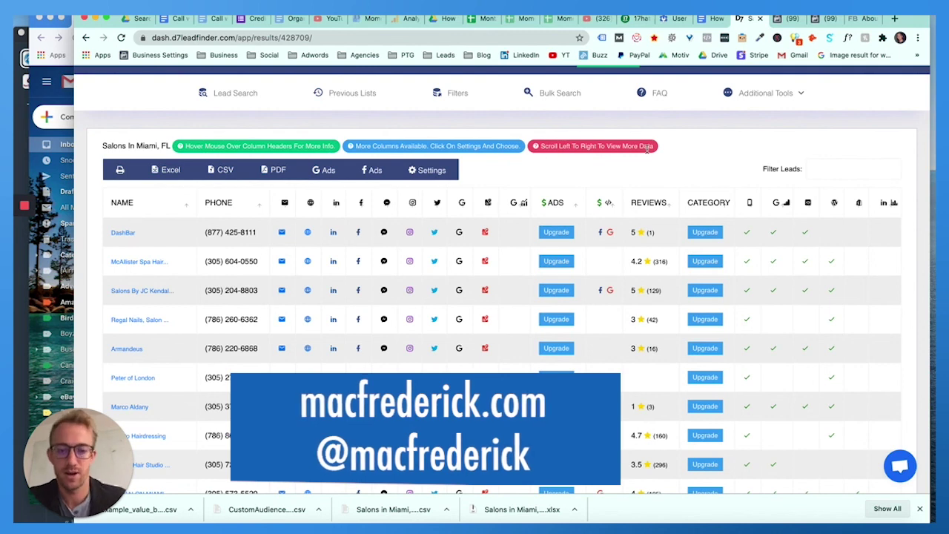
scroll(647, 149, "down", 1)
scroll(649, 151, "up", 2)
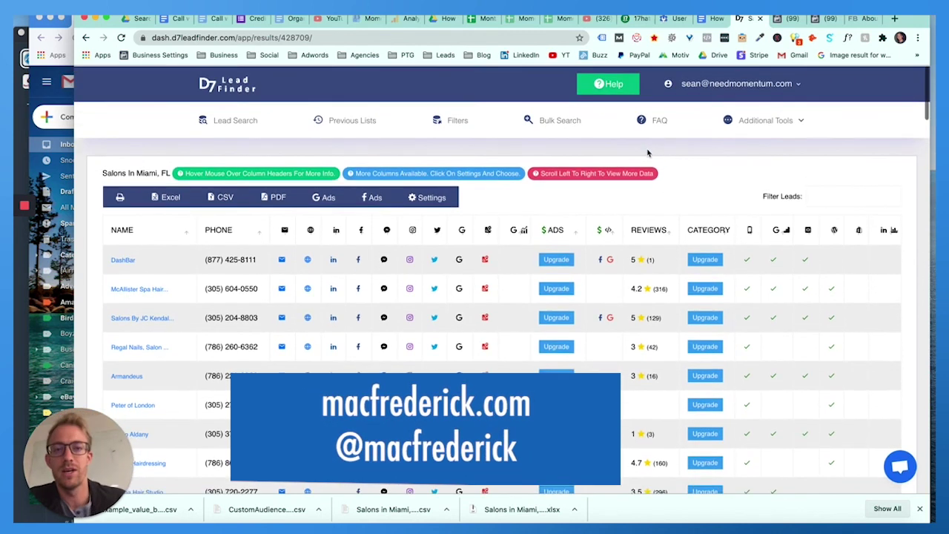